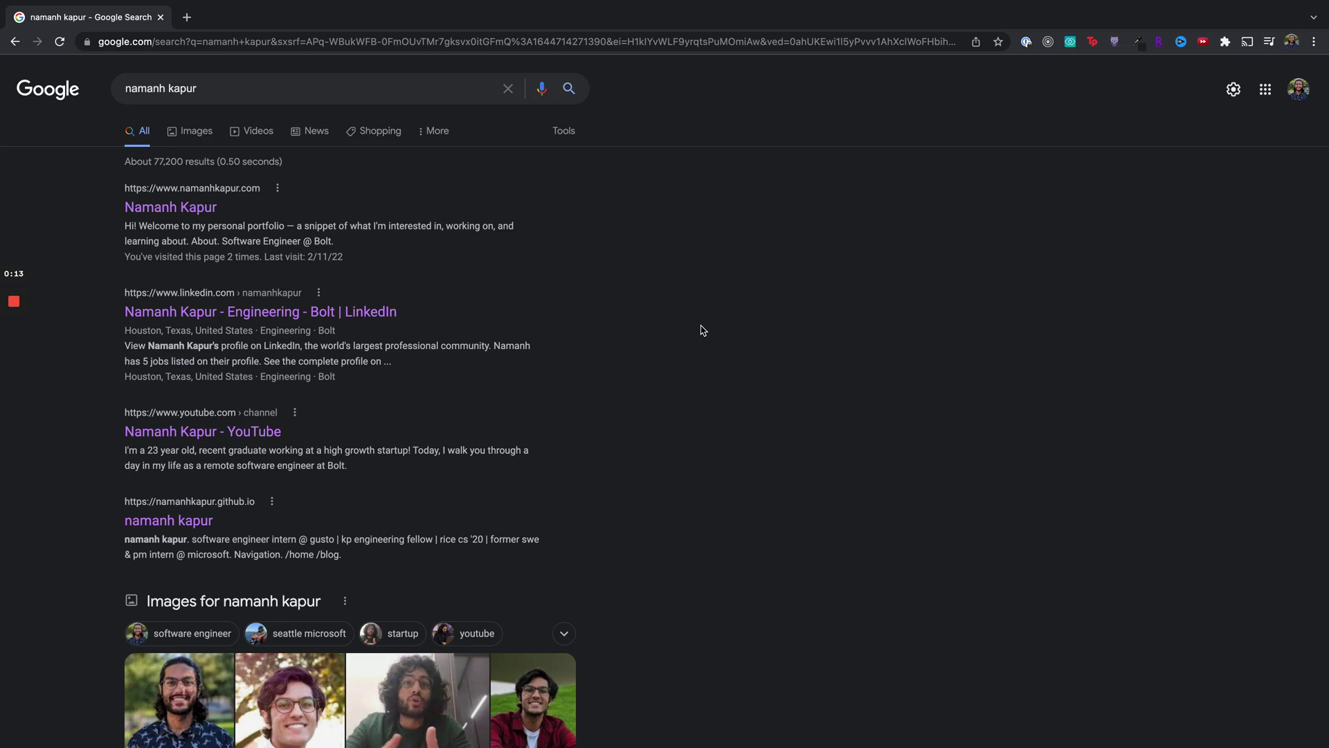
# Scroll down the Google results for your name, past the images block.
pyautogui.scroll(-1, 703, 330)
pyautogui.scroll(-7, 703, 330)
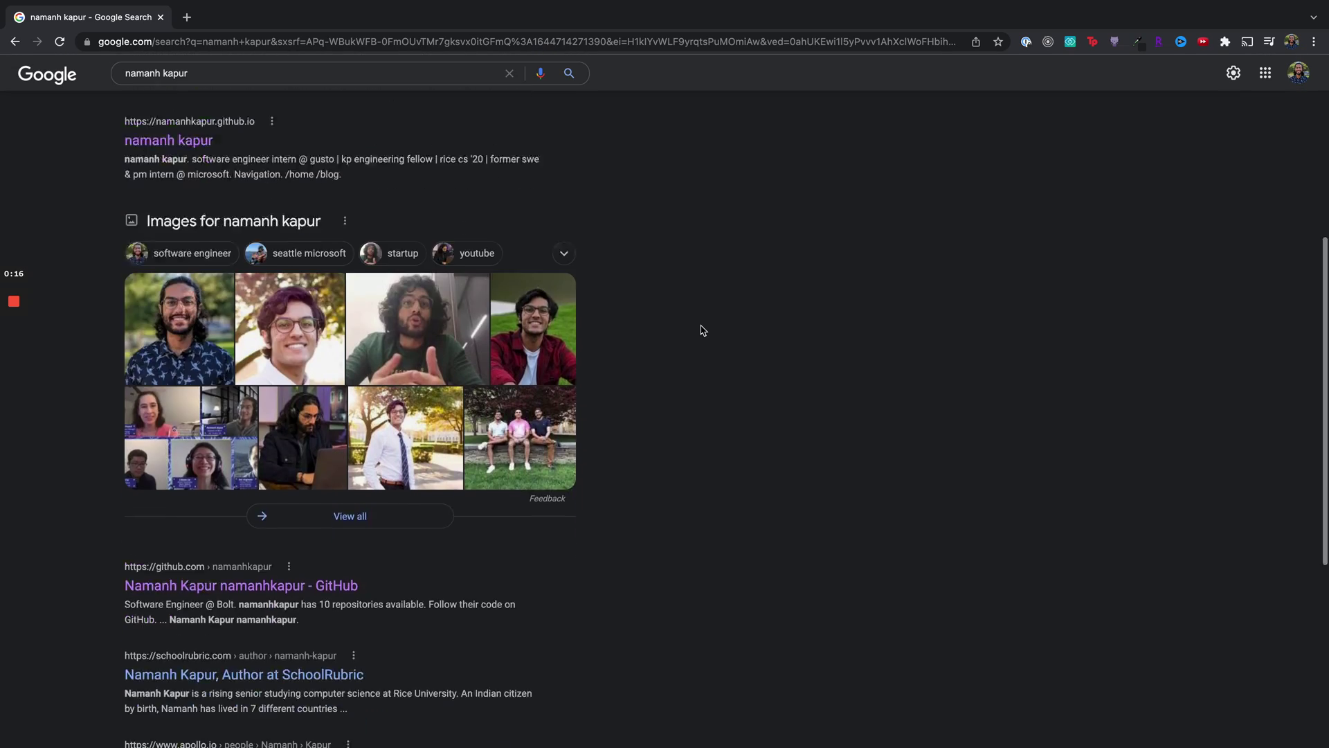
pyautogui.scroll(-3, 702, 331)
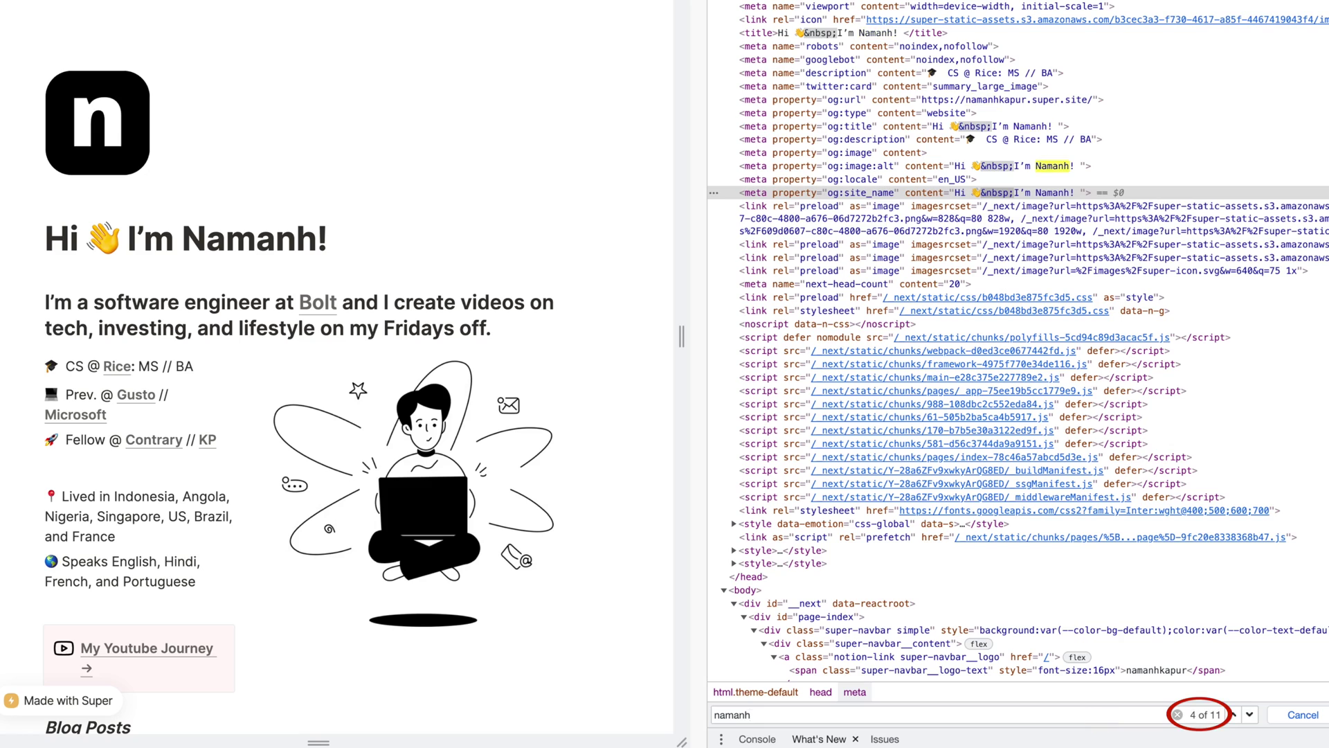
# Jump to the next of the 11 name matches in the portfolio page source.
pyautogui.press('Return')
pyautogui.press('Return')
pyautogui.press('Return')
pyautogui.press('Return')
pyautogui.press('Return')
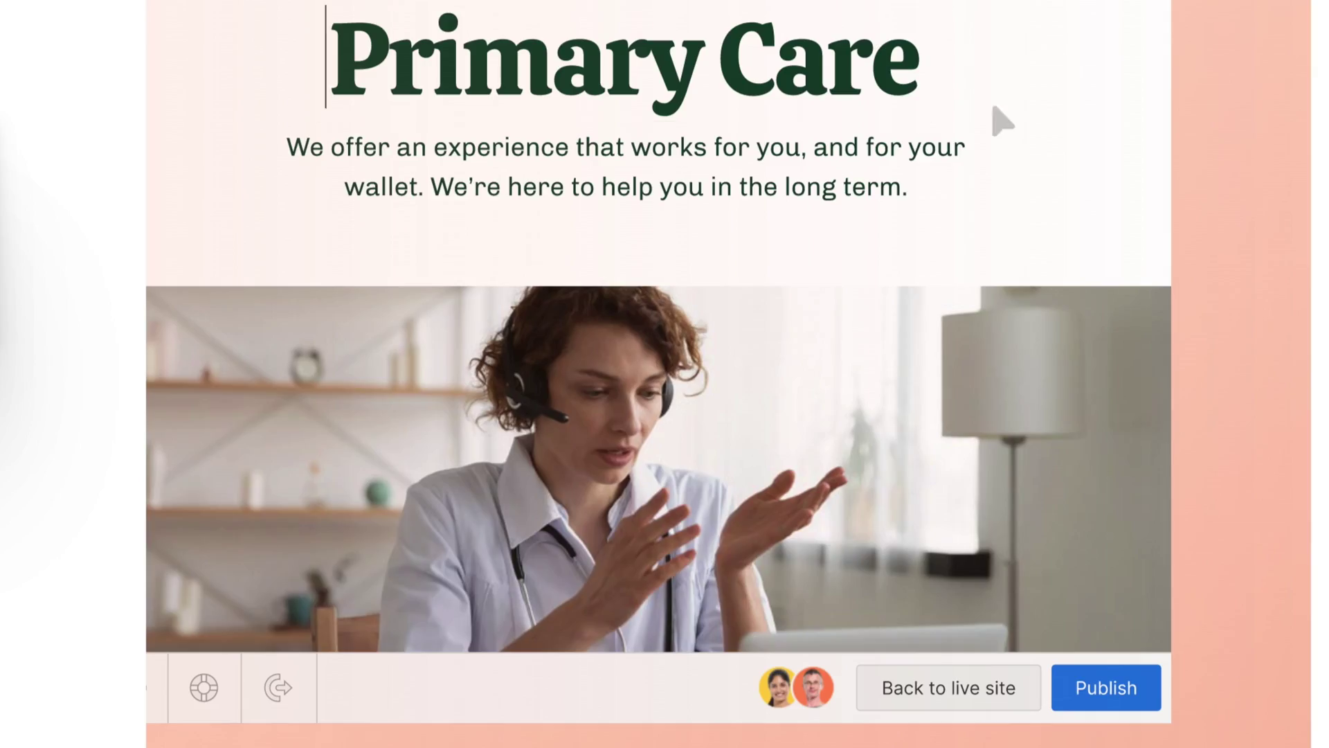
# Make the index.html paragraph read 'HTML // CSS // JS is hard', then go to the heading's querySelector line.
pyautogui.write('Virtual Primary Care')
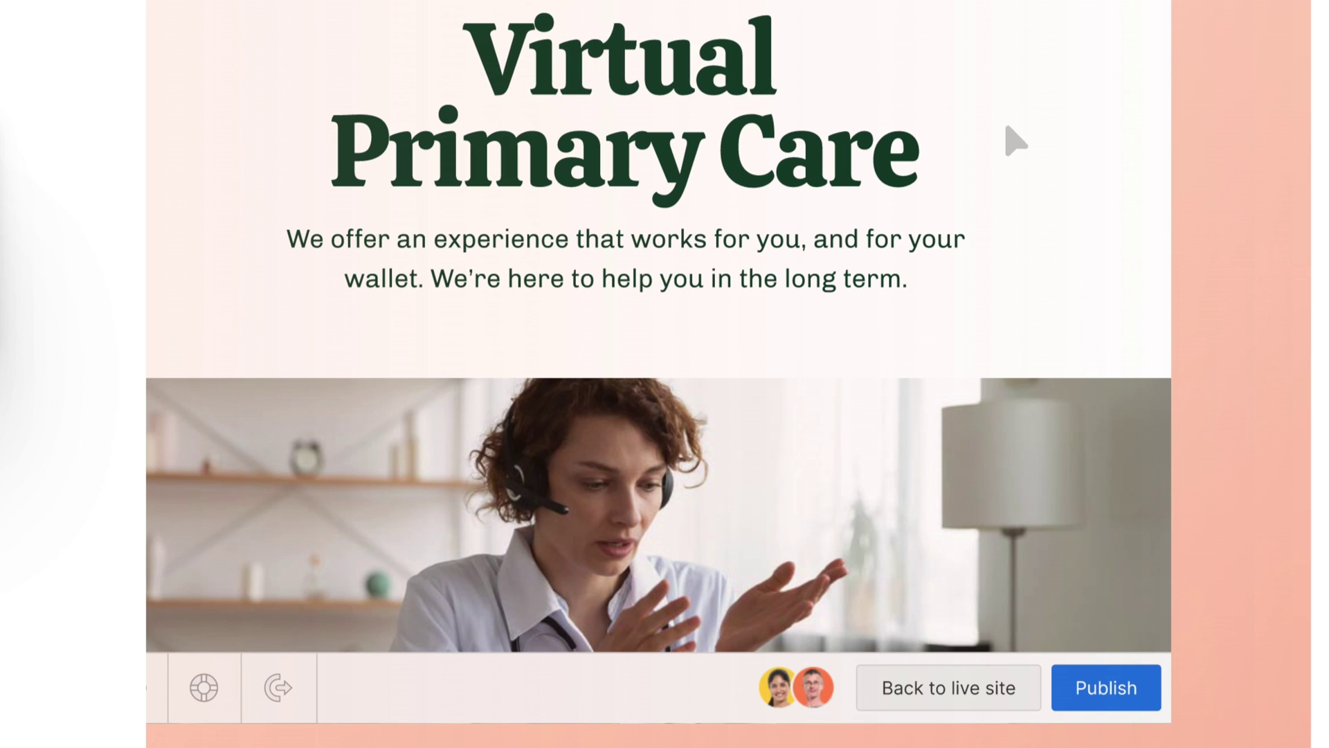
pyautogui.click(1136, 691)
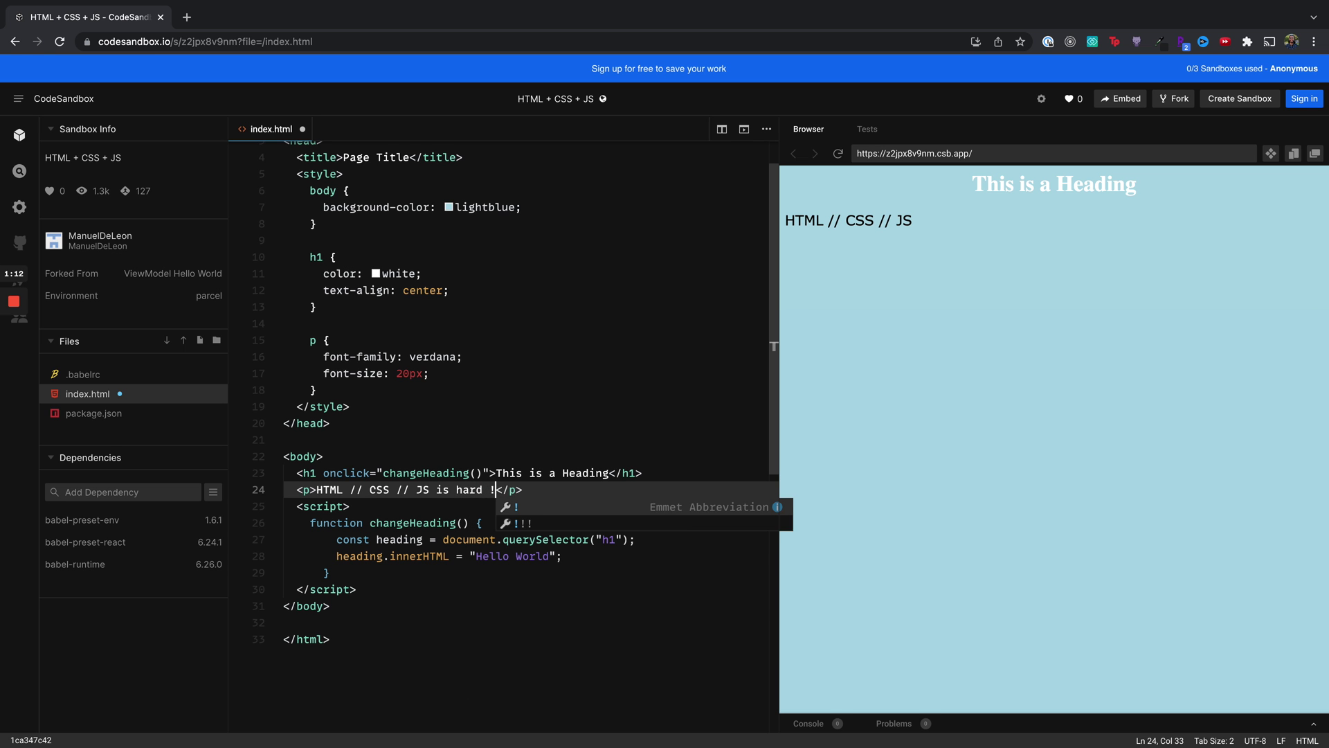
pyautogui.click(553, 537)
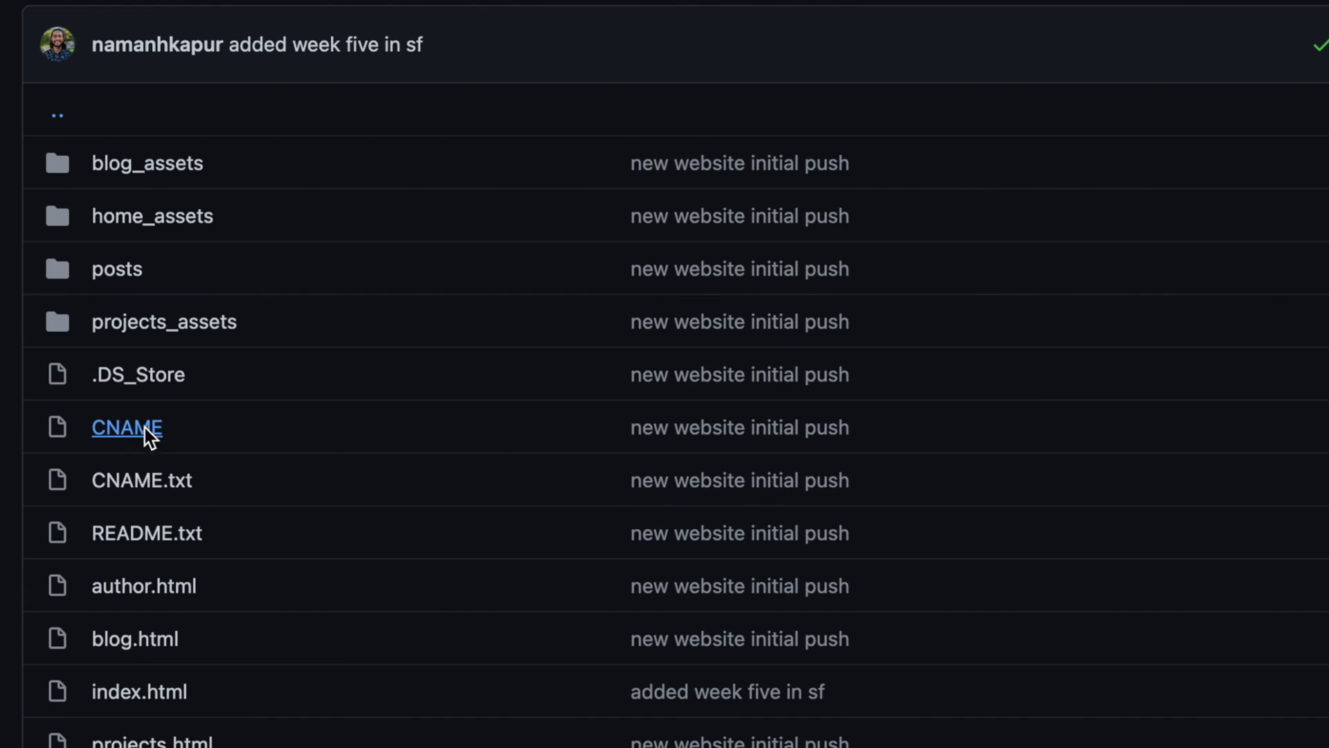
# Open the repository's CNAME file to view the site's custom domain.
pyautogui.click(127, 428)
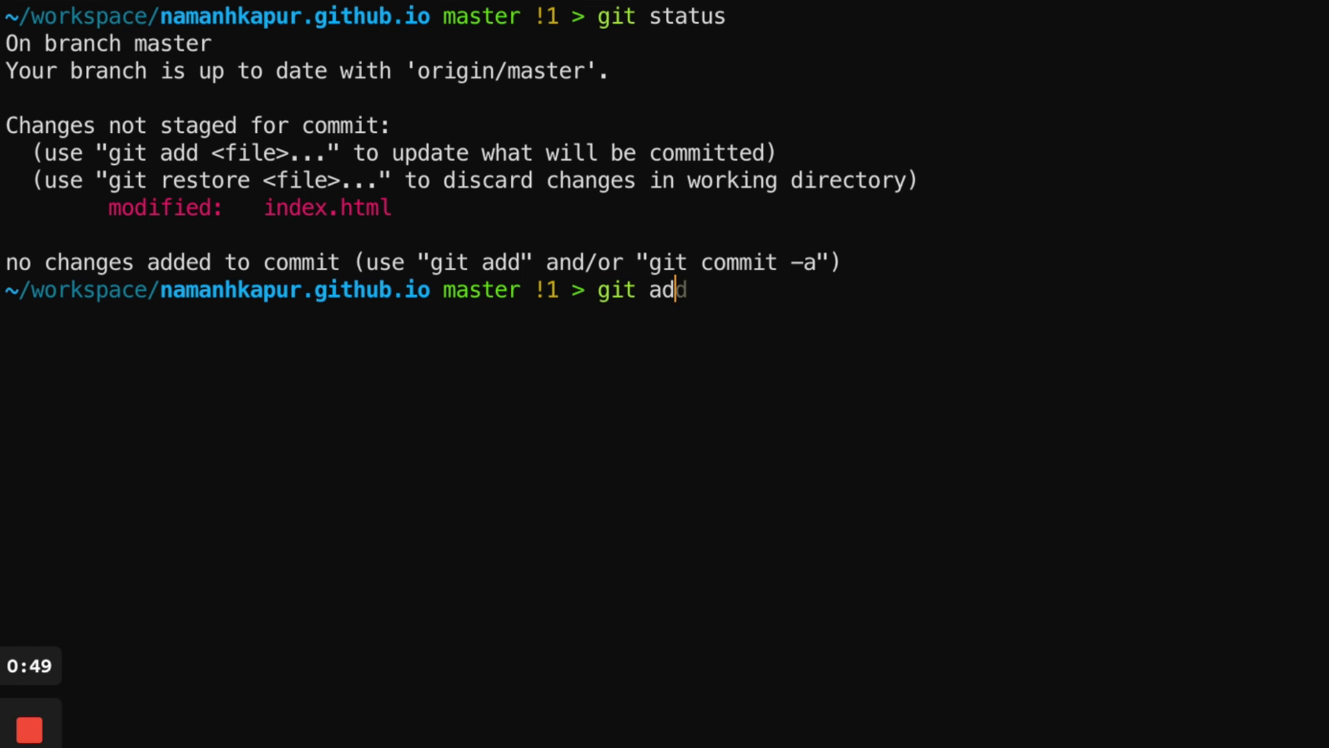
# Stage all changes with git add --all and commit them as 'changed mailto address'.
pyautogui.write('d --all')
pyautogui.press('Return')
pyautogui.write('gc')
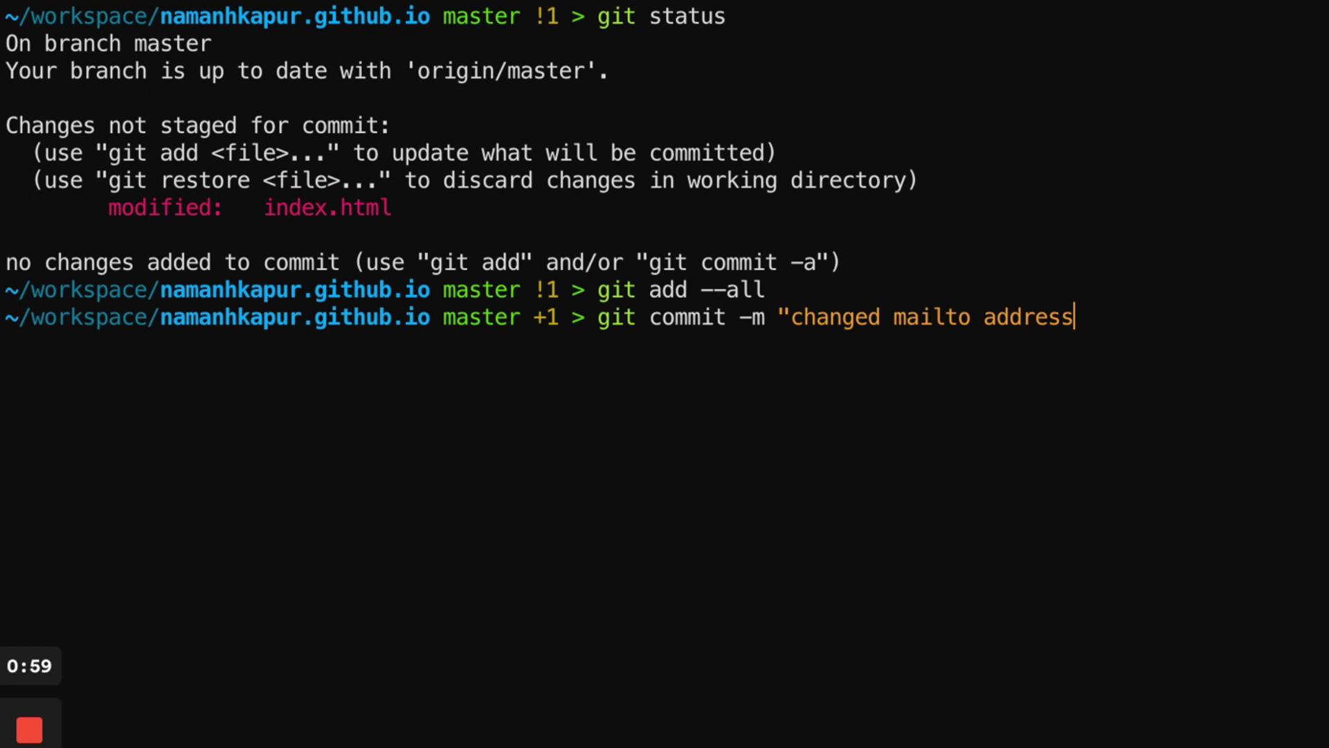
pyautogui.write('"')
pyautogui.press('Return')
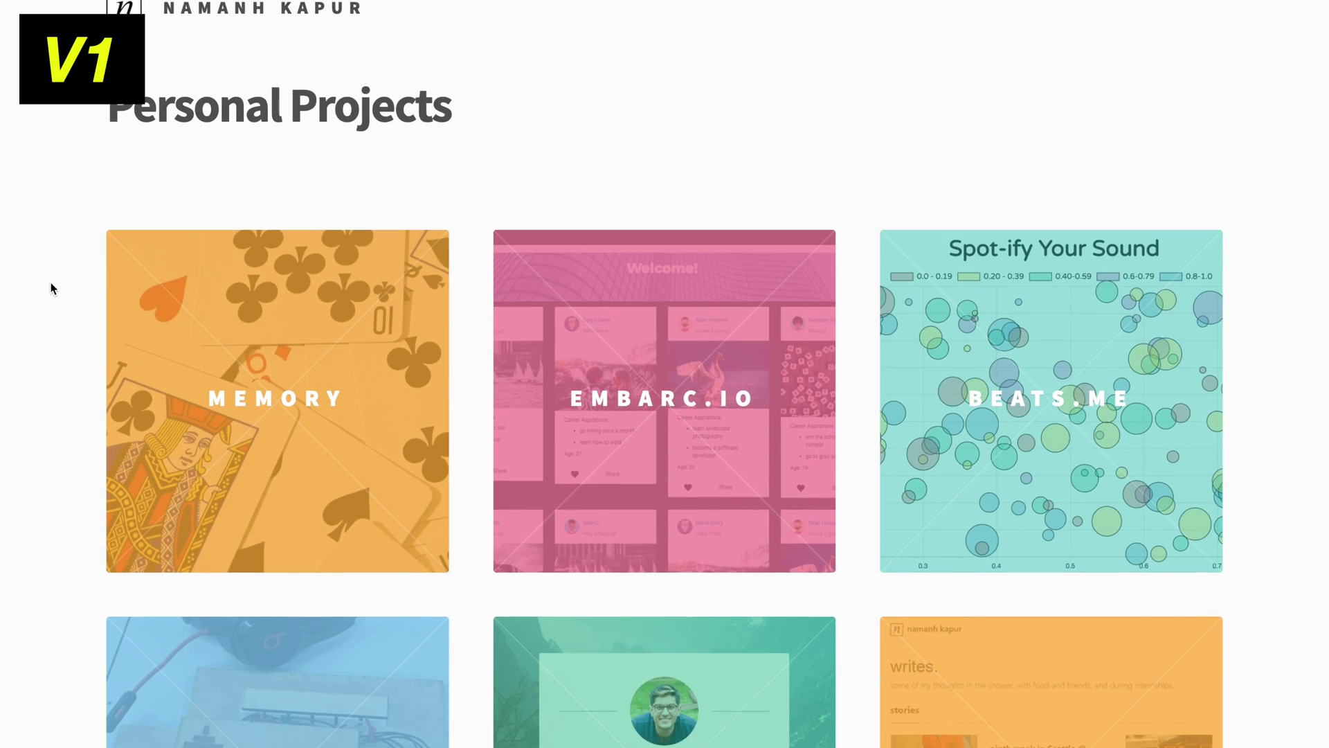
# Scroll through the Seattle @ Microsoft internship posts on the Medium profile.
pyautogui.scroll(-9, 52, 289)
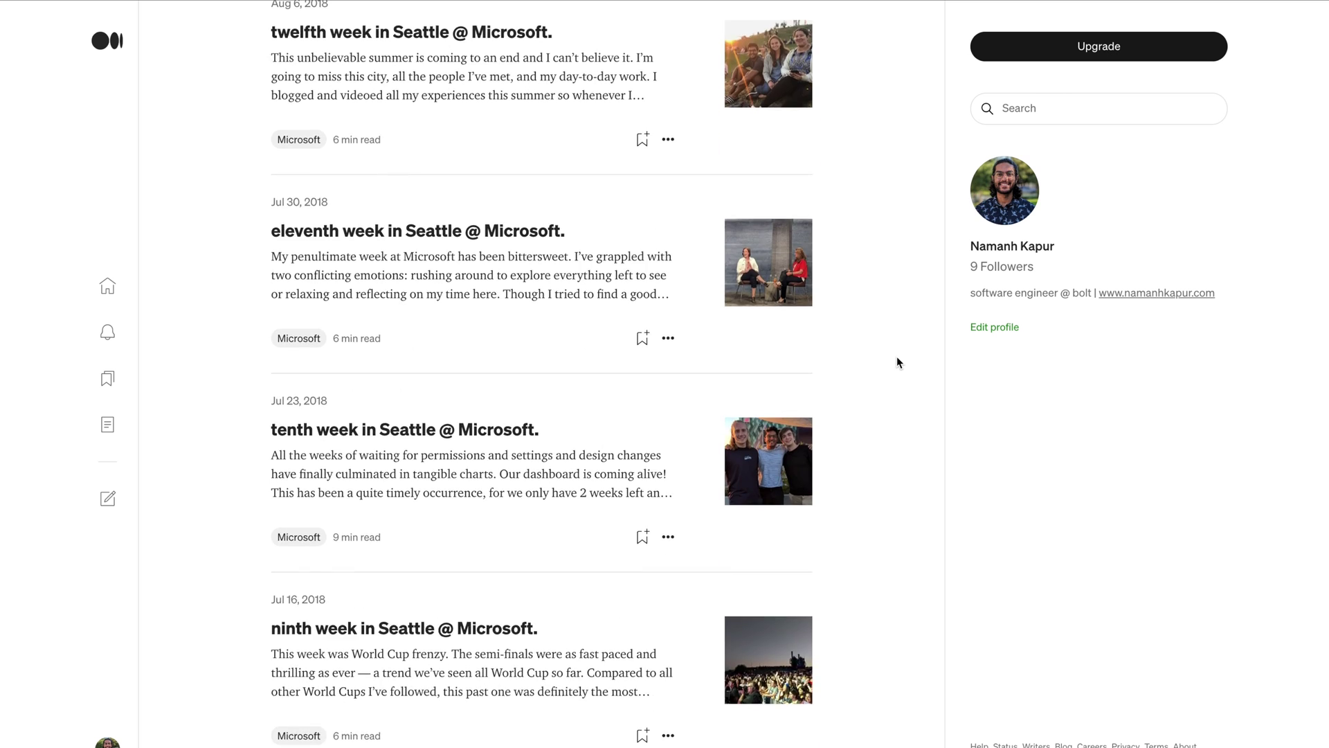
pyautogui.scroll(-8, 897, 362)
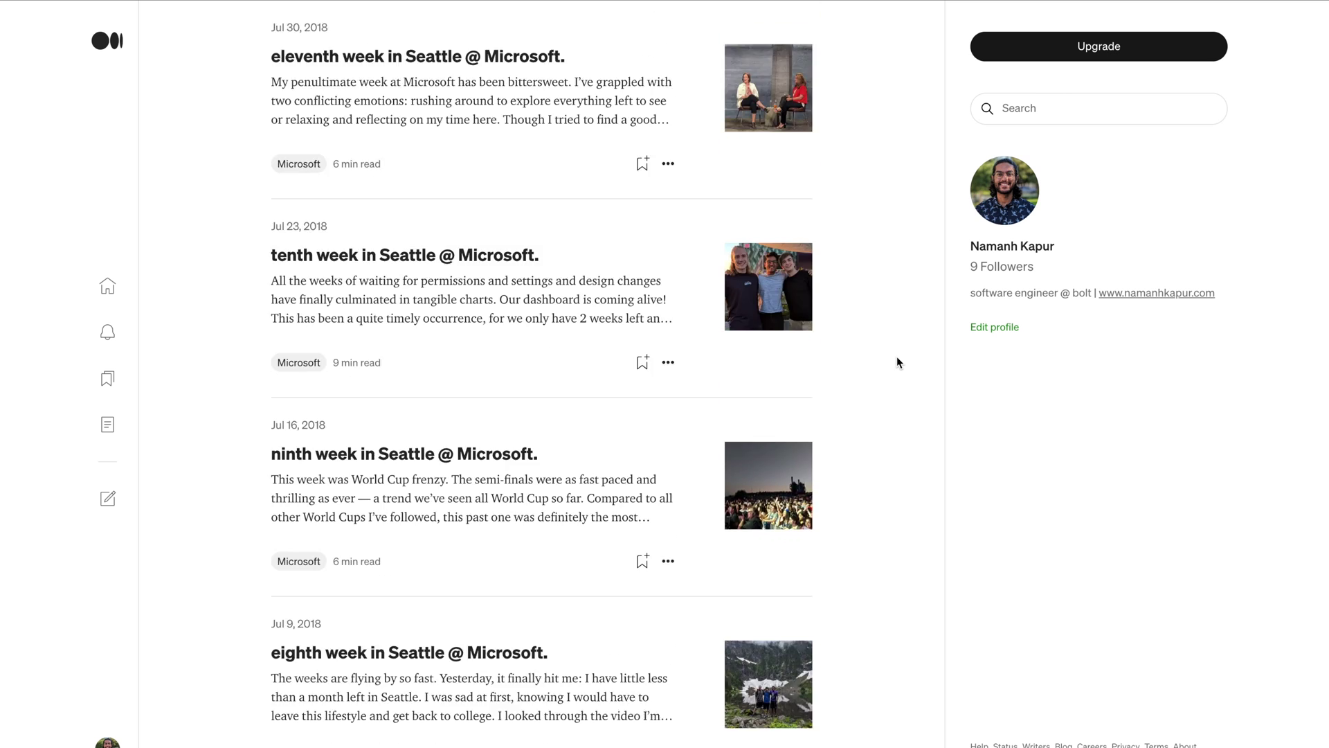
pyautogui.scroll(-1, 897, 361)
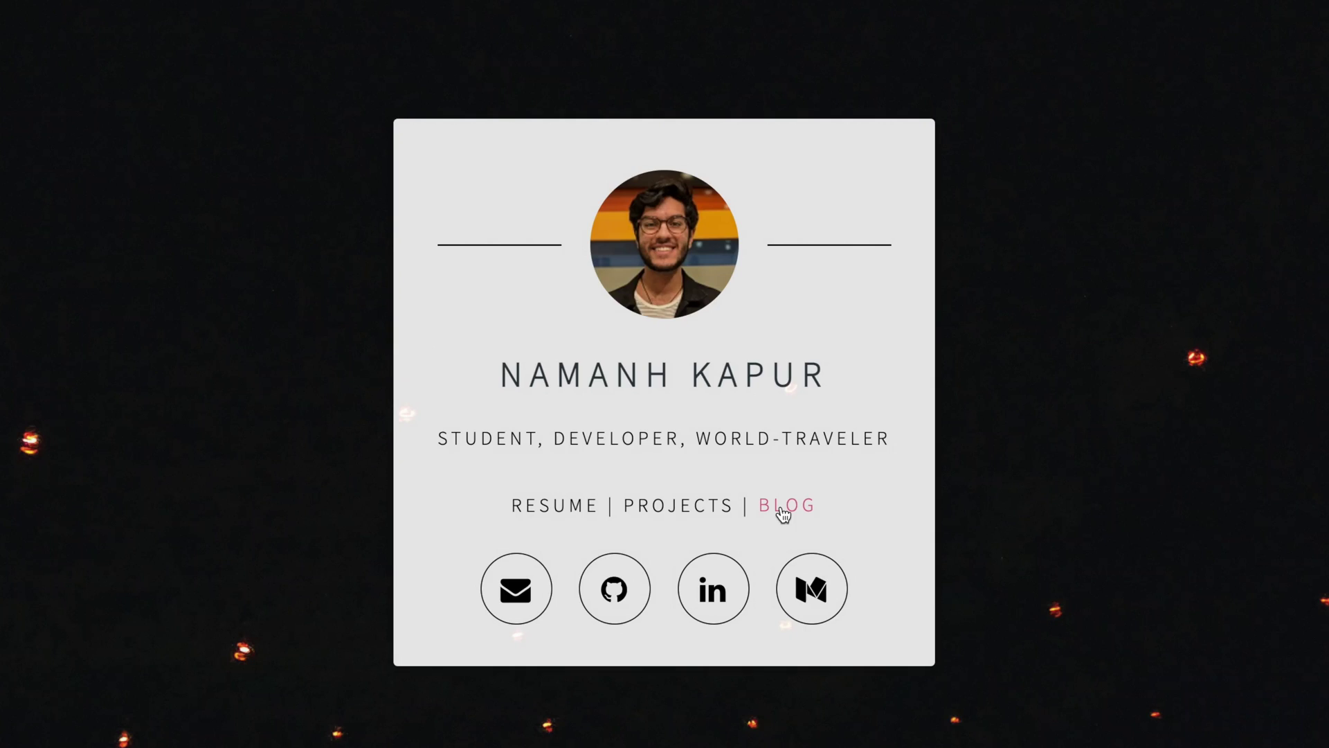
# Open the old personal site's BLOG and scroll through its story list.
pyautogui.click(783, 511)
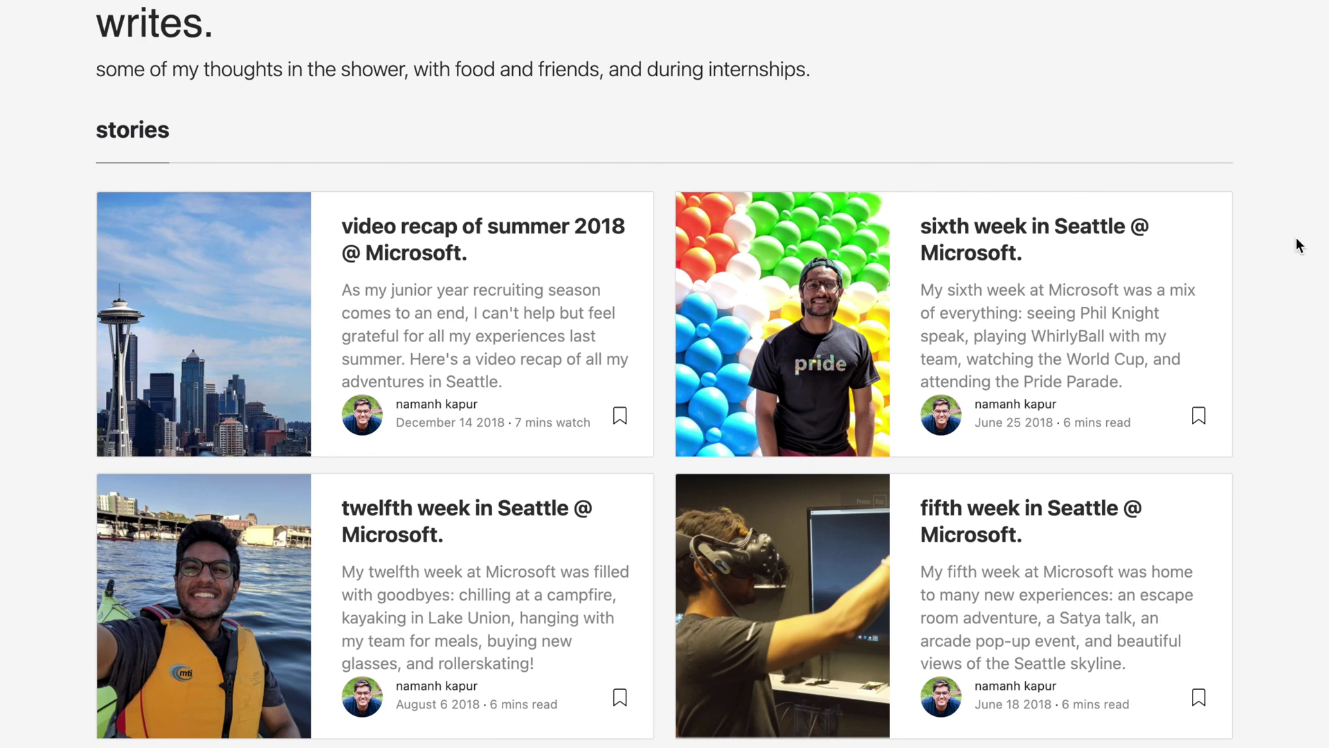
pyautogui.scroll(-3, 1294, 269)
pyautogui.scroll(-13, 1295, 271)
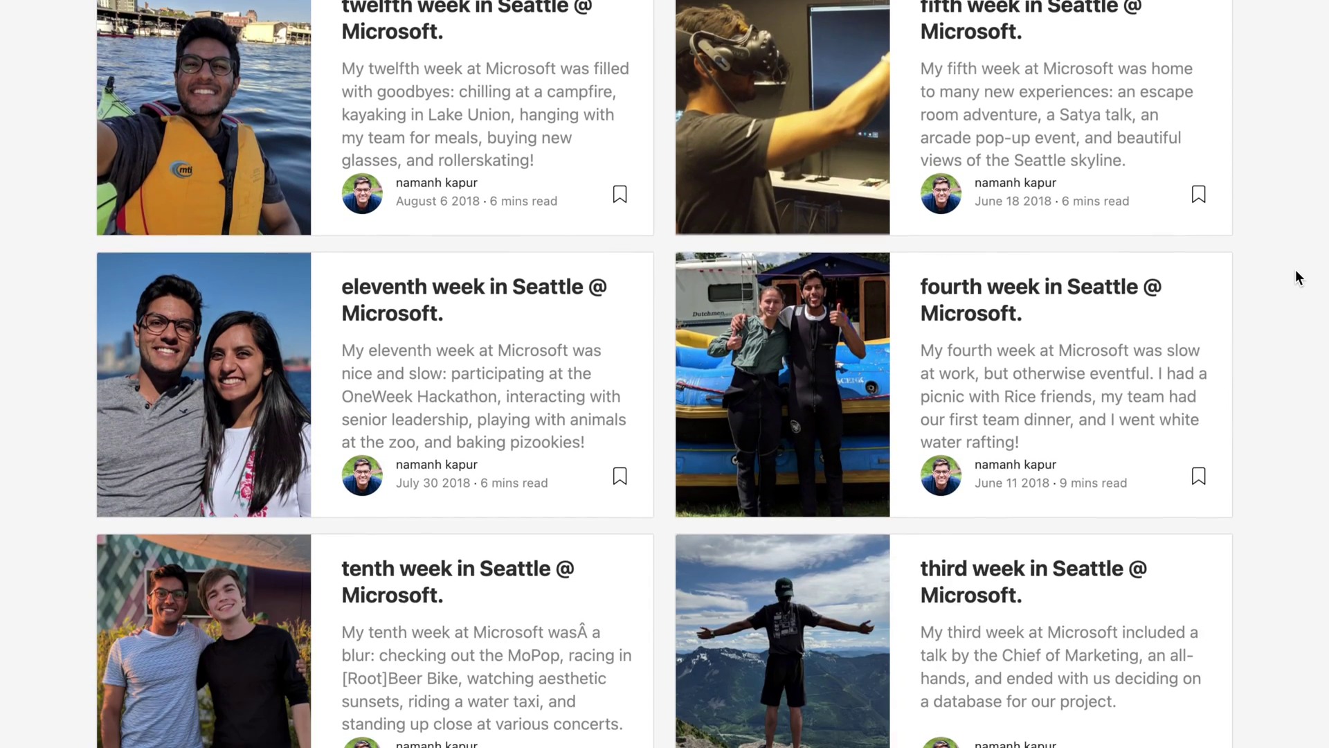
pyautogui.scroll(-4, 1295, 277)
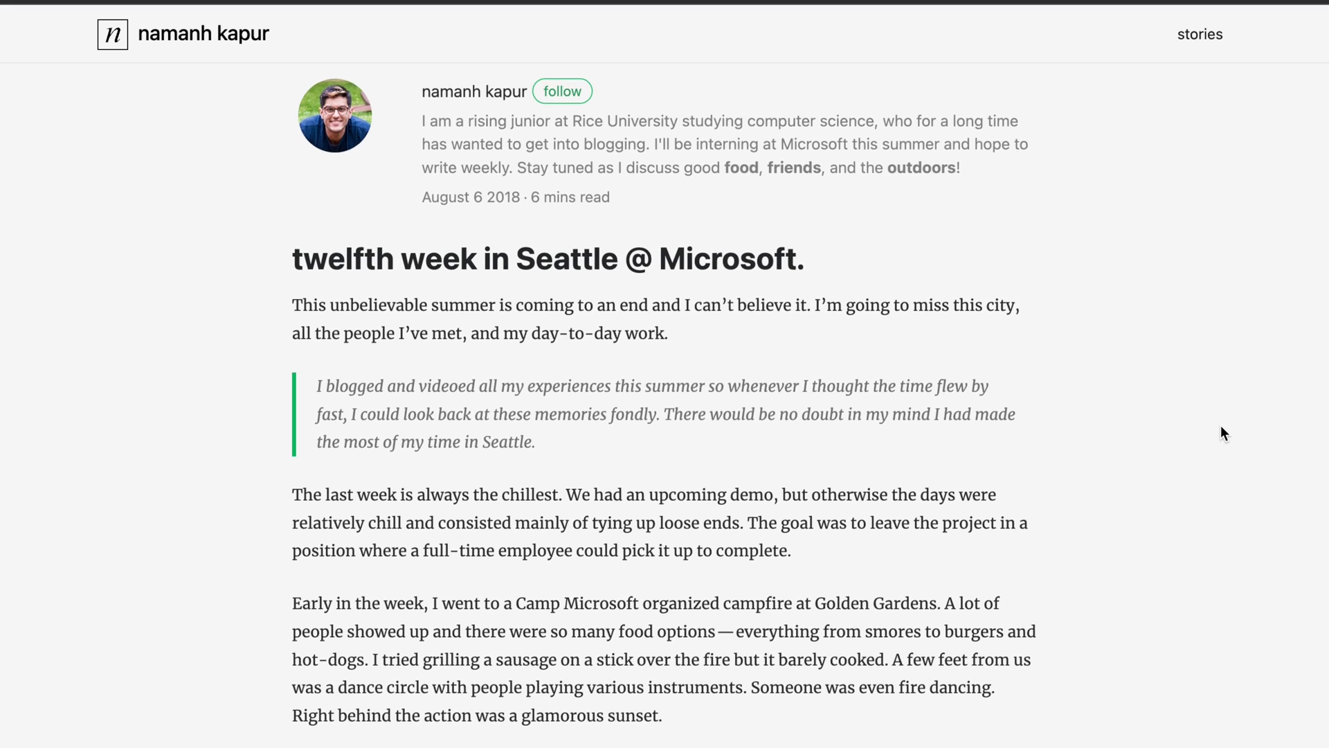
# Scroll down through the /blog page's posts.
pyautogui.scroll(-3, 1220, 425)
pyautogui.scroll(-8, 1222, 427)
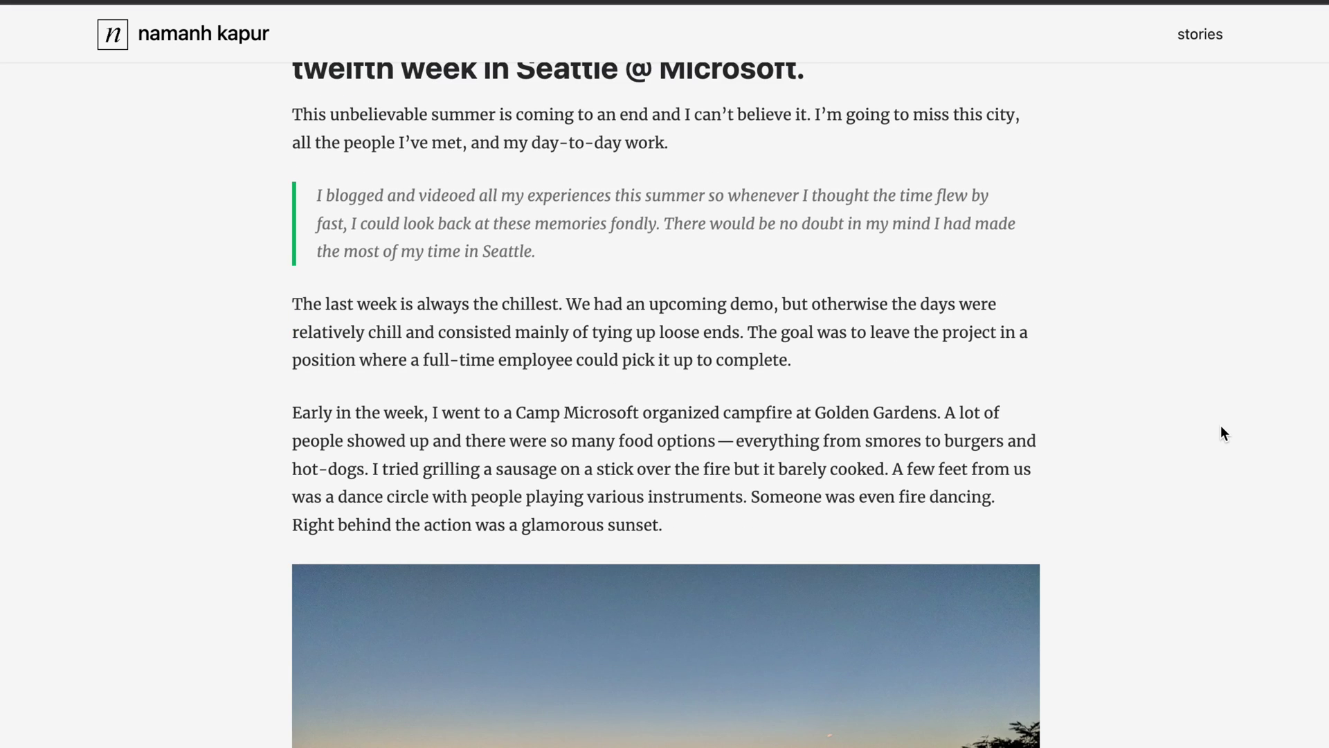
pyautogui.scroll(-7, 1220, 425)
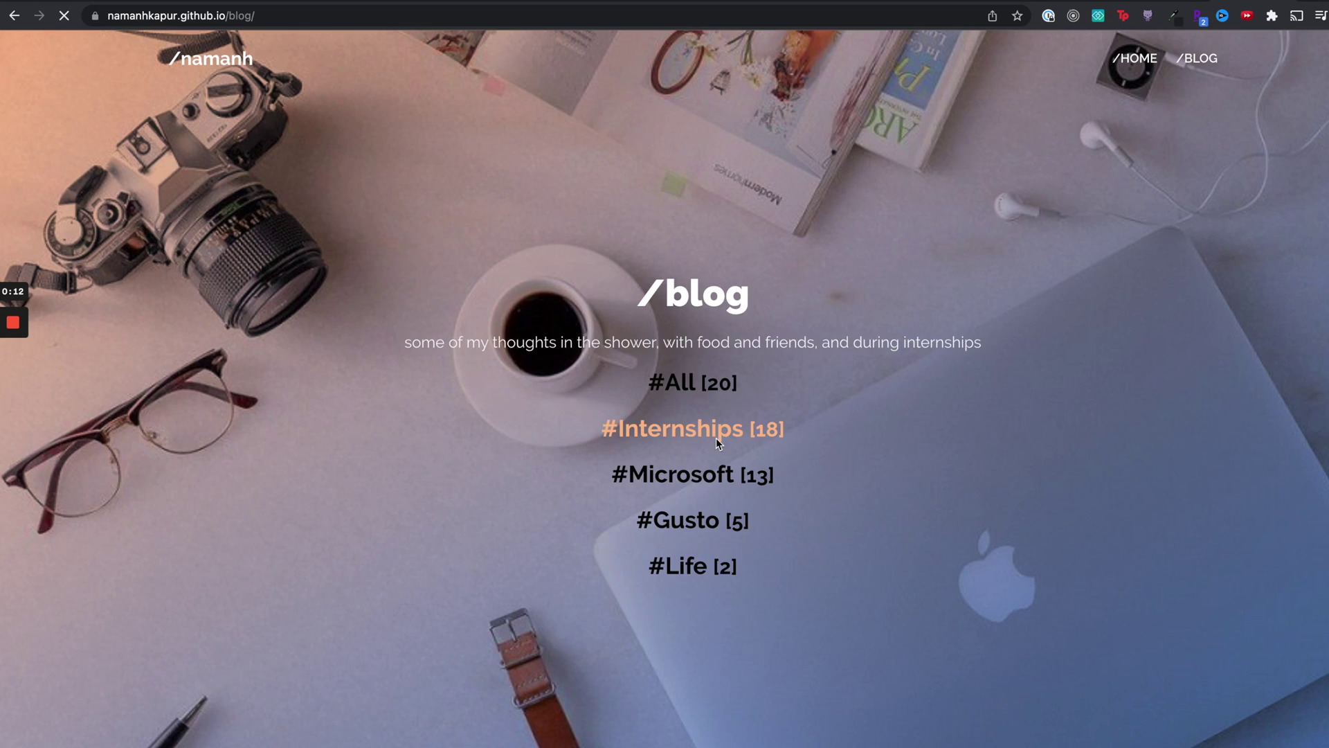
# Open the #Internships tag page and browse its grid of post cards.
pyautogui.click(716, 437)
pyautogui.scroll(-10, 1068, 606)
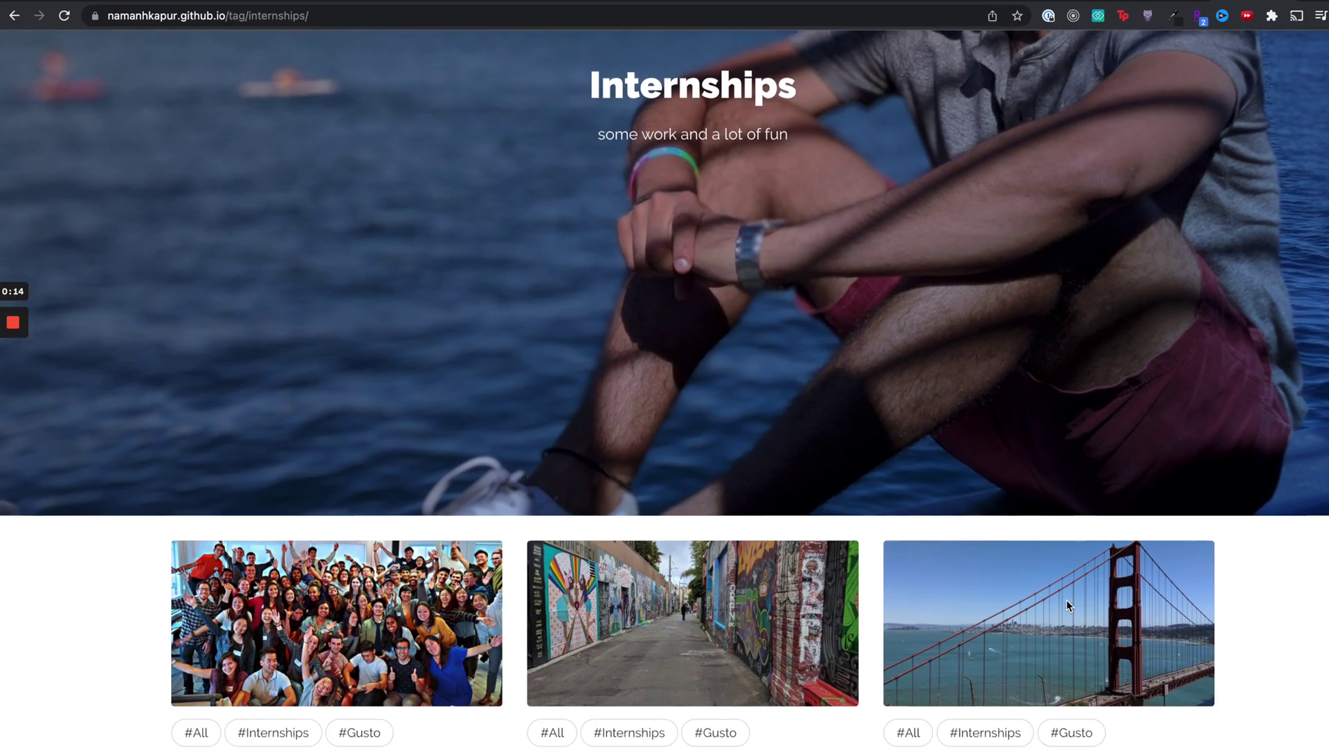
pyautogui.scroll(-4, 1068, 606)
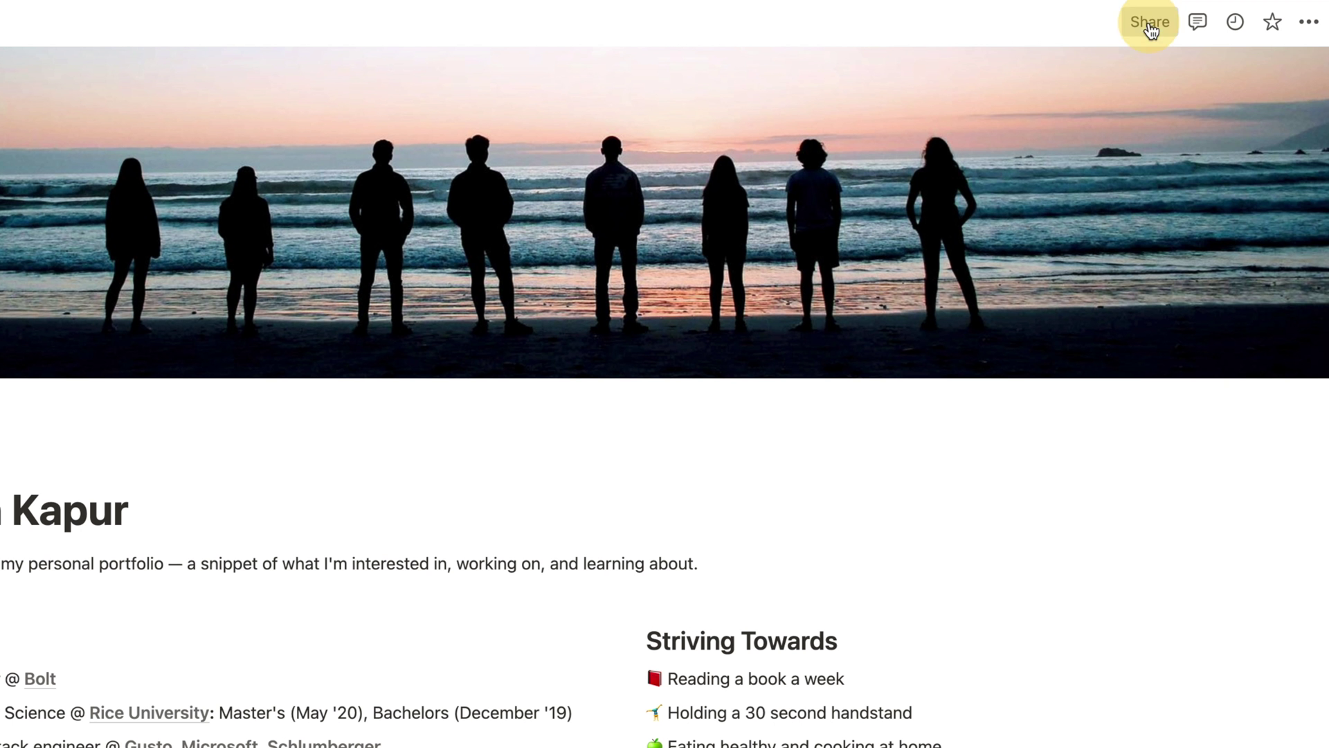
# Turn on Share to web for the Notion portfolio page, then scroll through it.
pyautogui.click(1146, 22)
pyautogui.click(1289, 73)
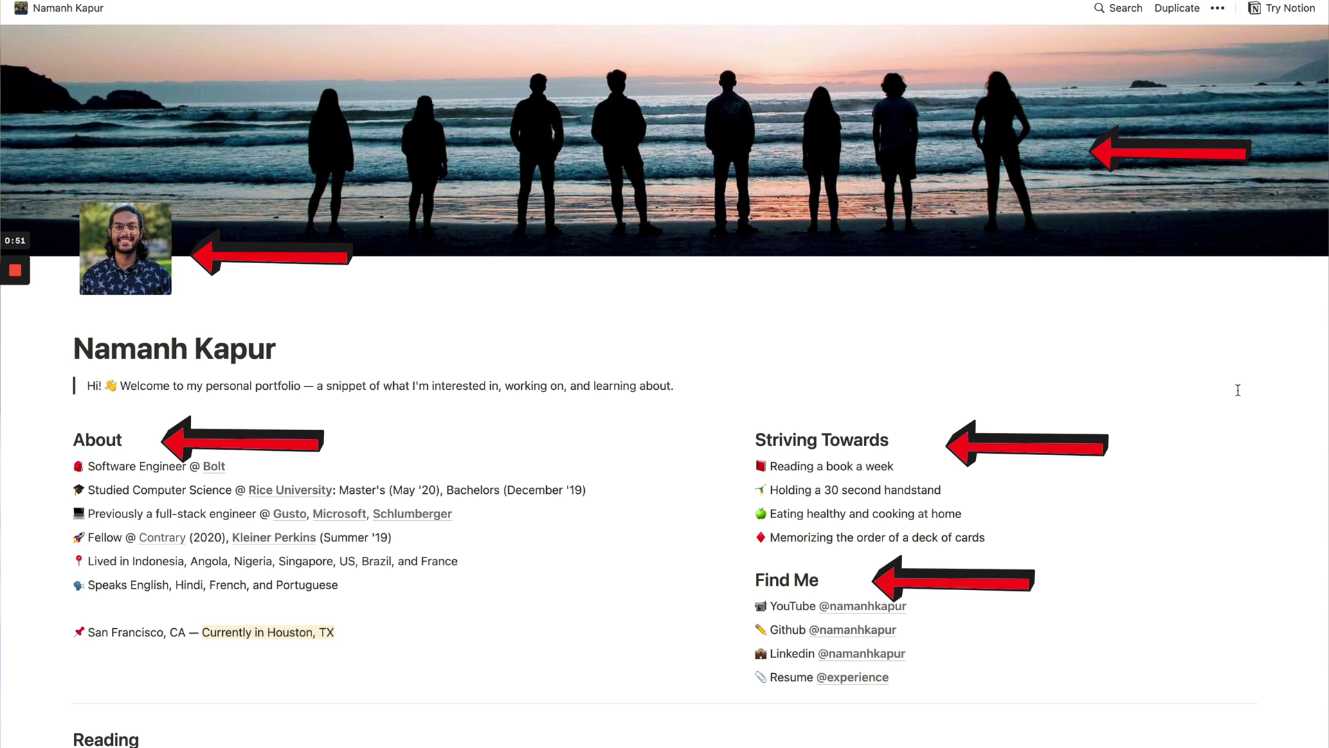
pyautogui.scroll(-5, 1238, 390)
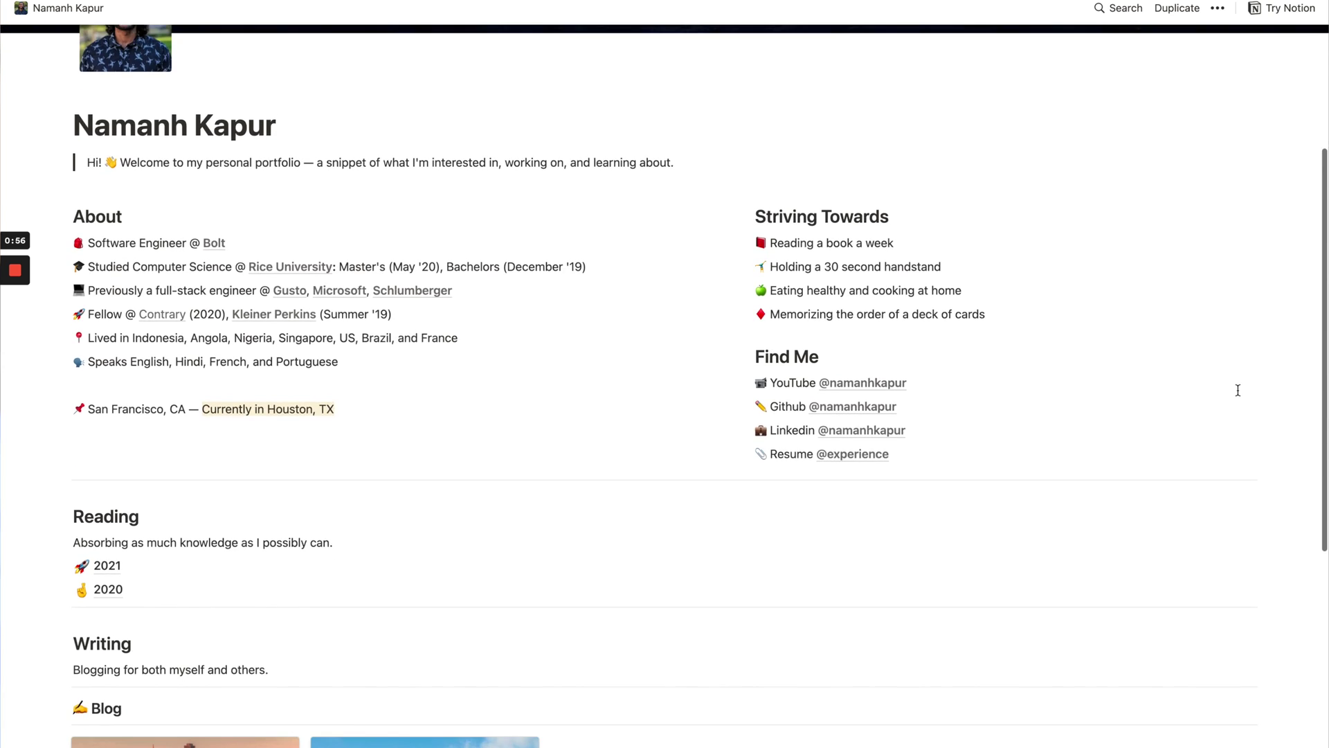
pyautogui.scroll(-1, 1238, 390)
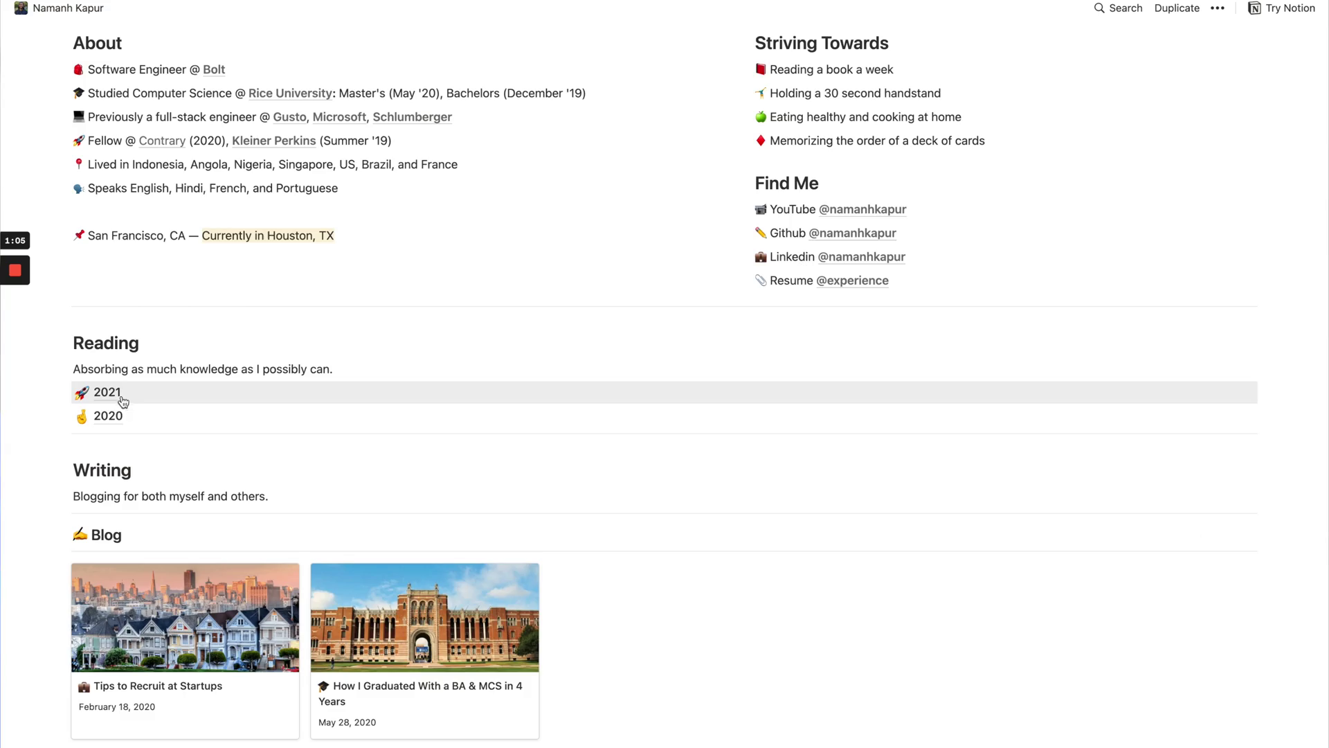
# Open the 2021 Notion page and scroll down through it.
pyautogui.click(115, 393)
pyautogui.scroll(-4, 297, 501)
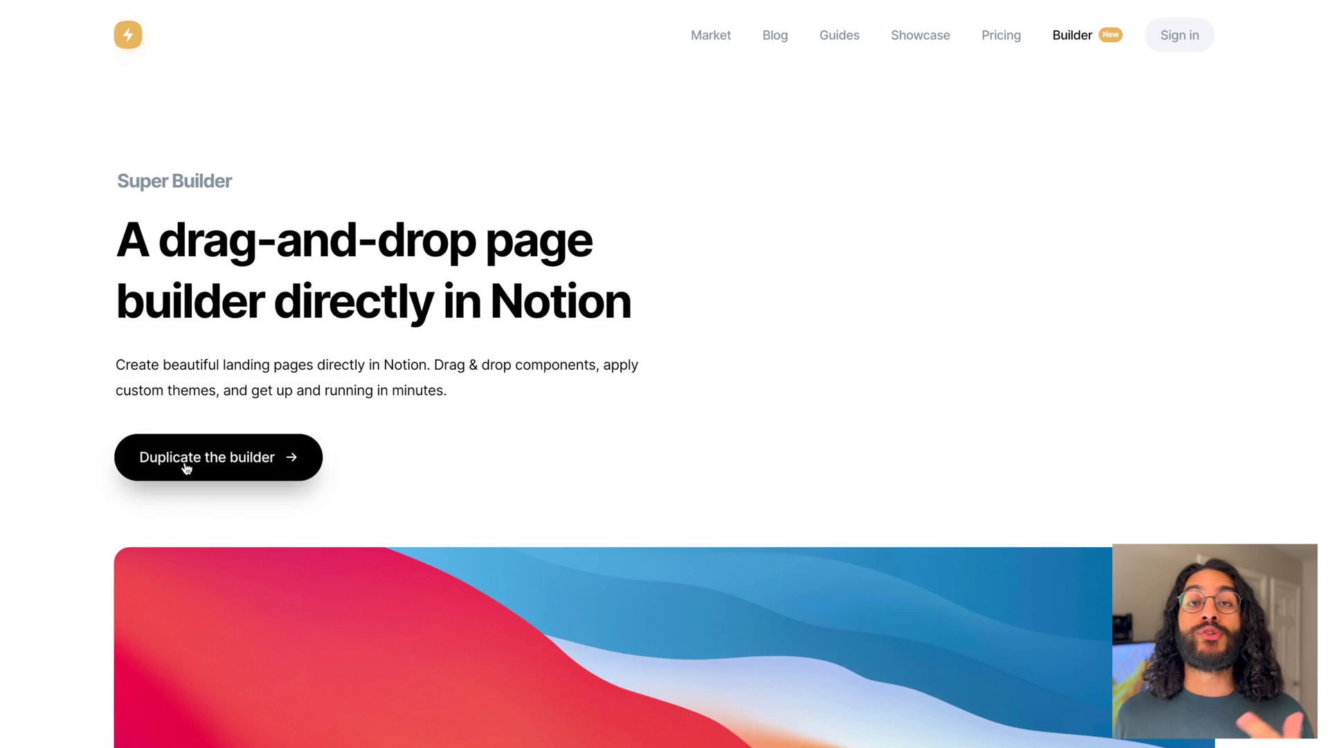
# Duplicate the Super Builder template into the Website workspace and browse its Themes page.
pyautogui.click(184, 463)
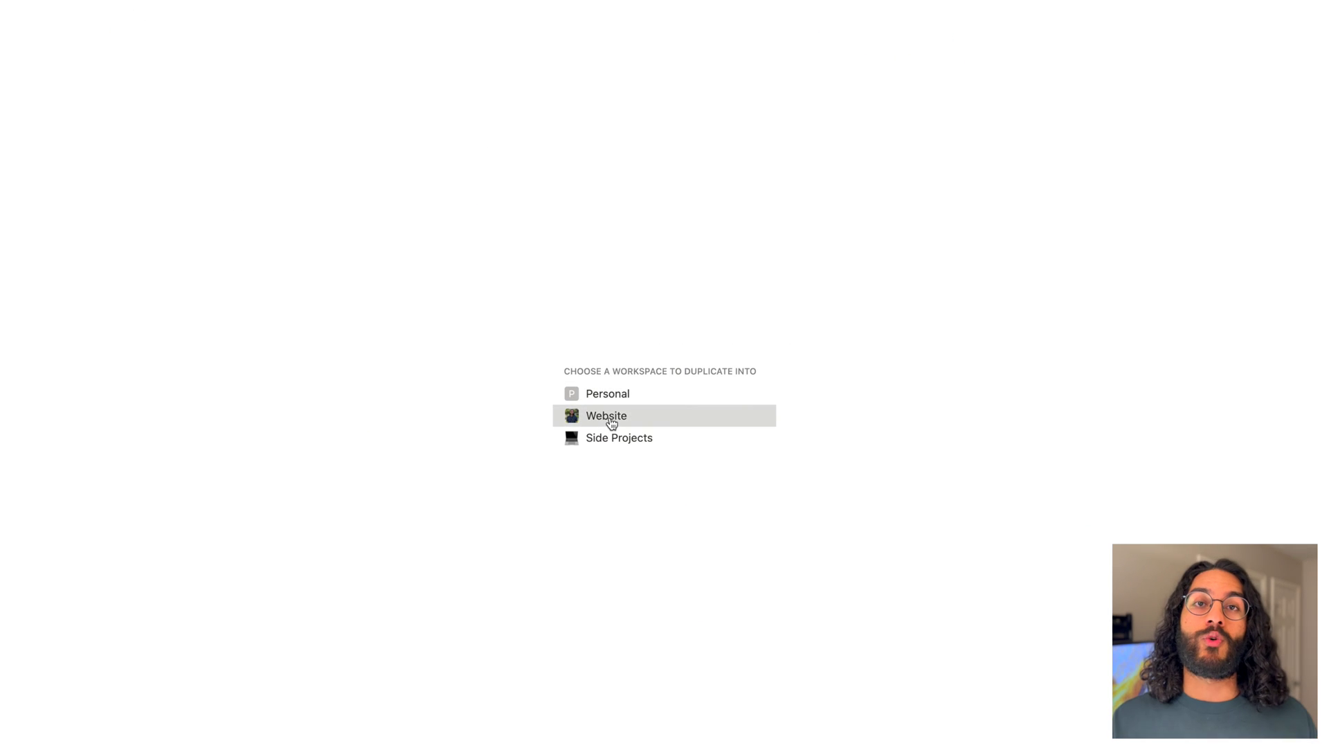
pyautogui.click(611, 416)
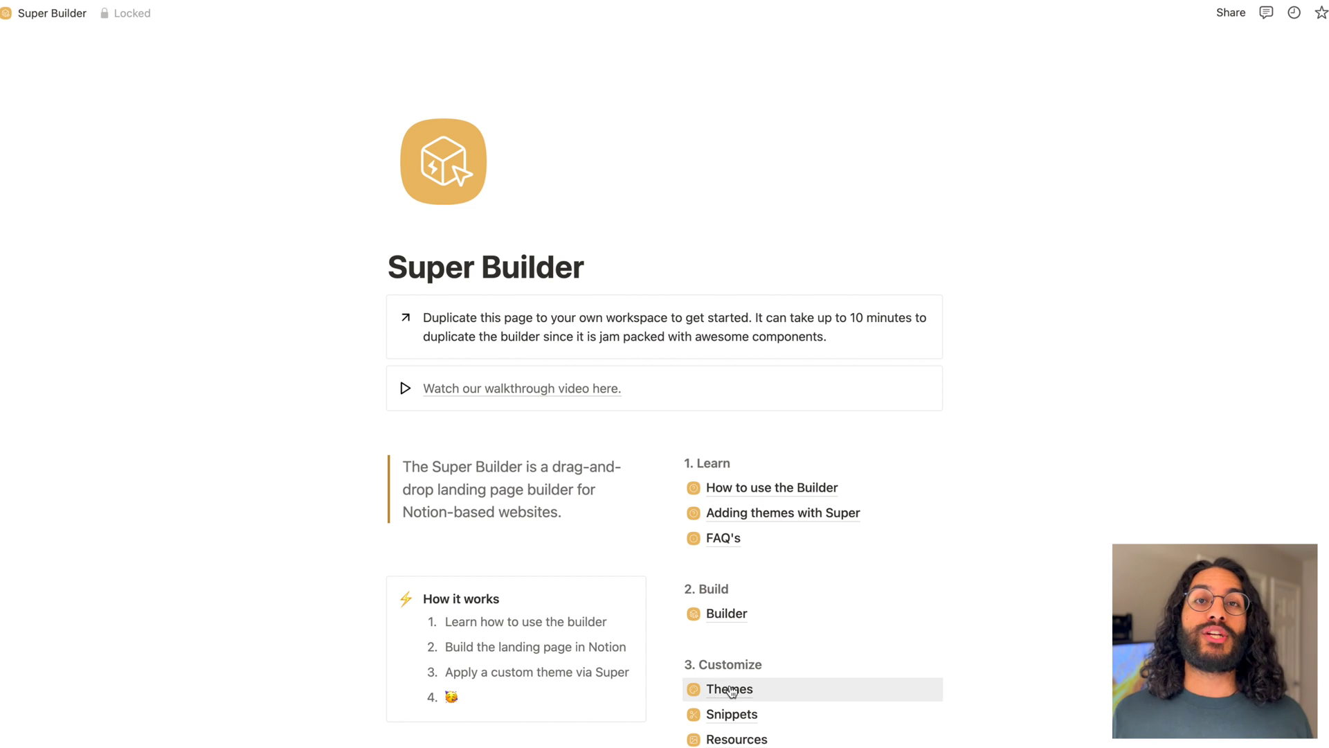
pyautogui.click(730, 689)
pyautogui.scroll(-3, 731, 690)
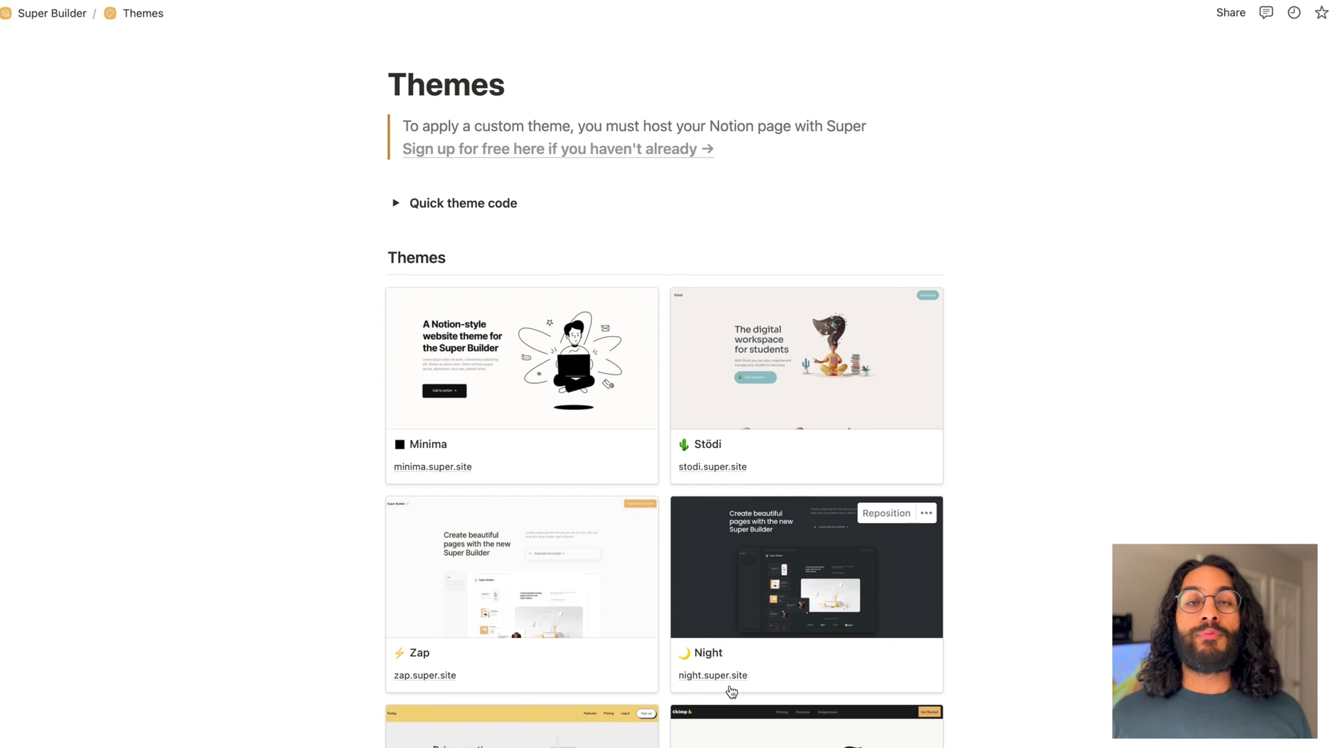
pyautogui.scroll(-3, 728, 696)
pyautogui.scroll(1, 727, 689)
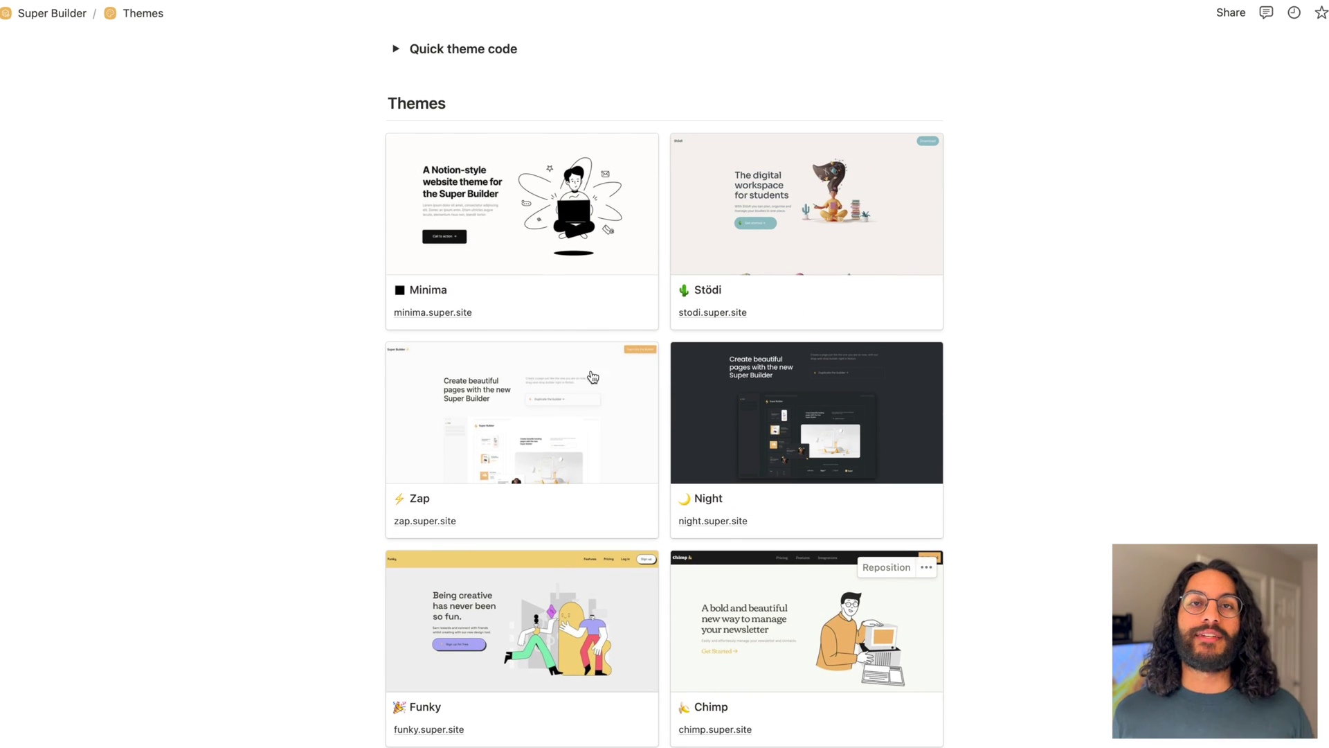
# View the Minima theme's details and scroll through its live demo site.
pyautogui.click(557, 253)
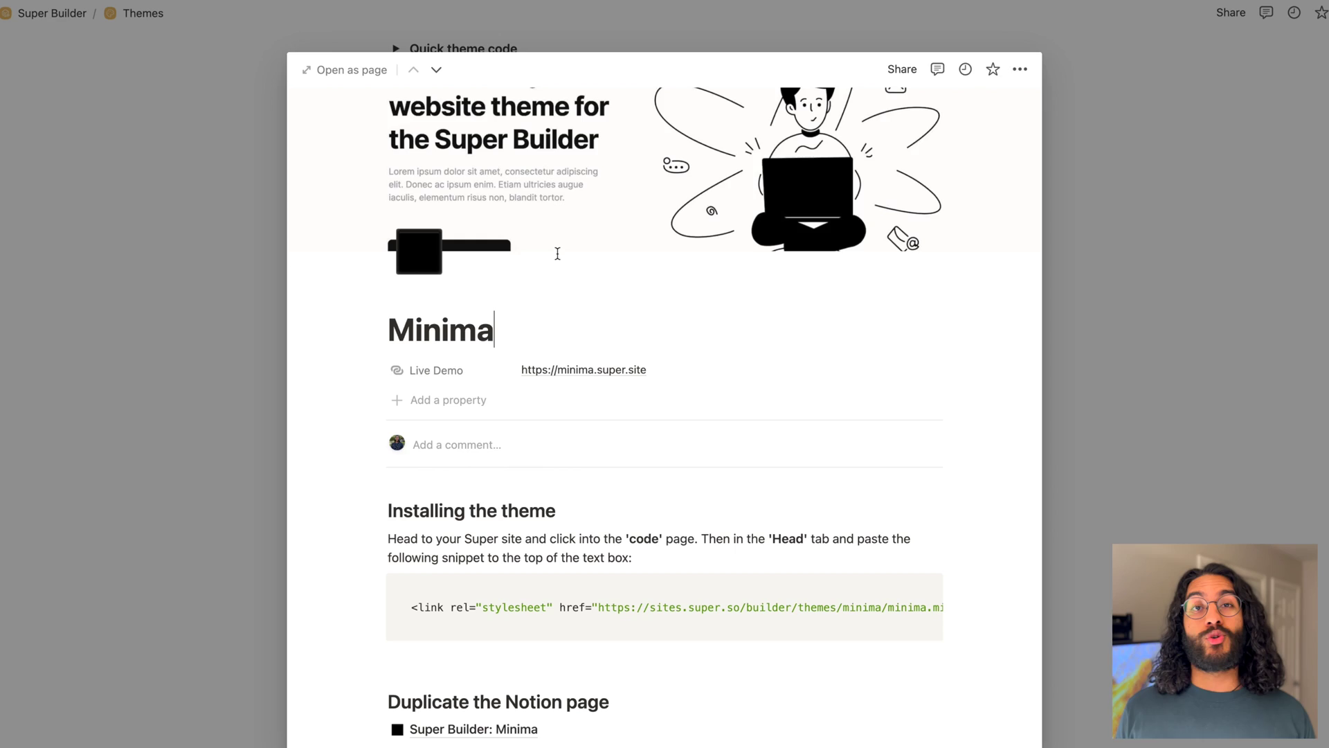
pyautogui.click(582, 370)
pyautogui.scroll(-5, 541, 374)
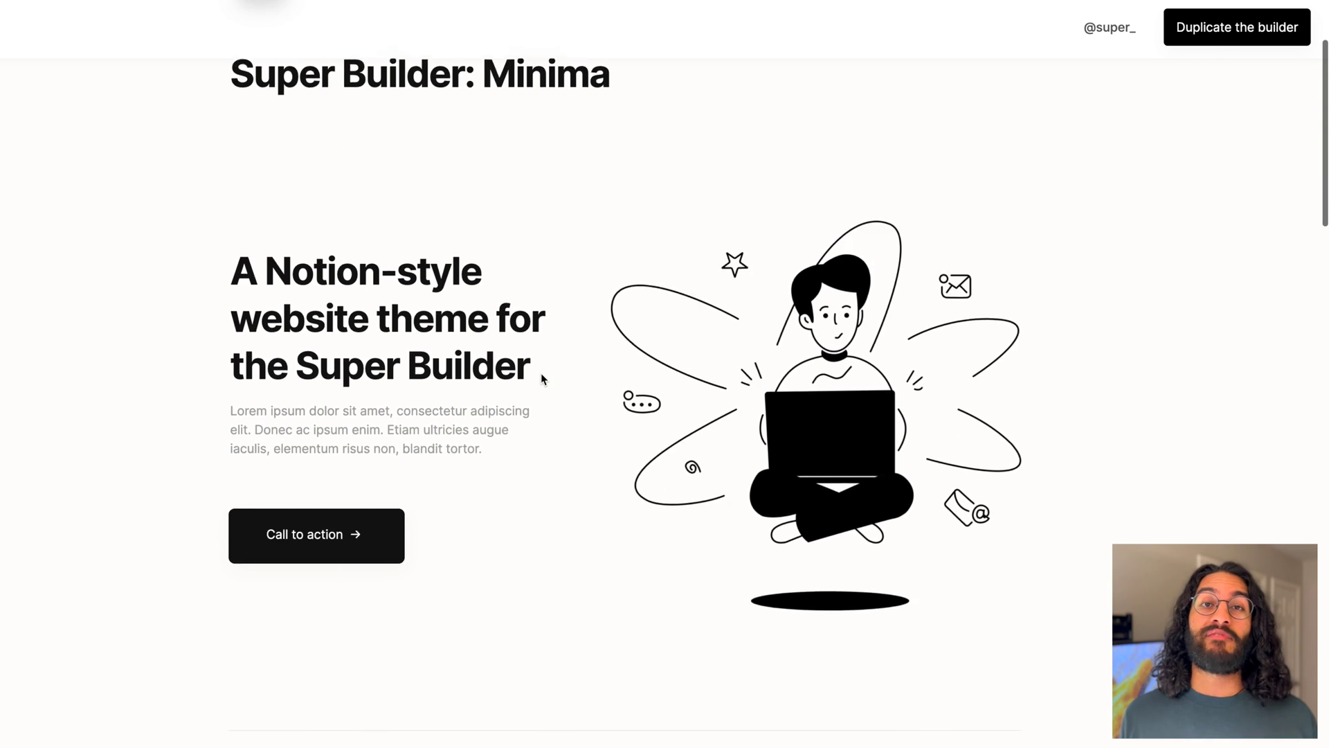
pyautogui.scroll(-4, 543, 378)
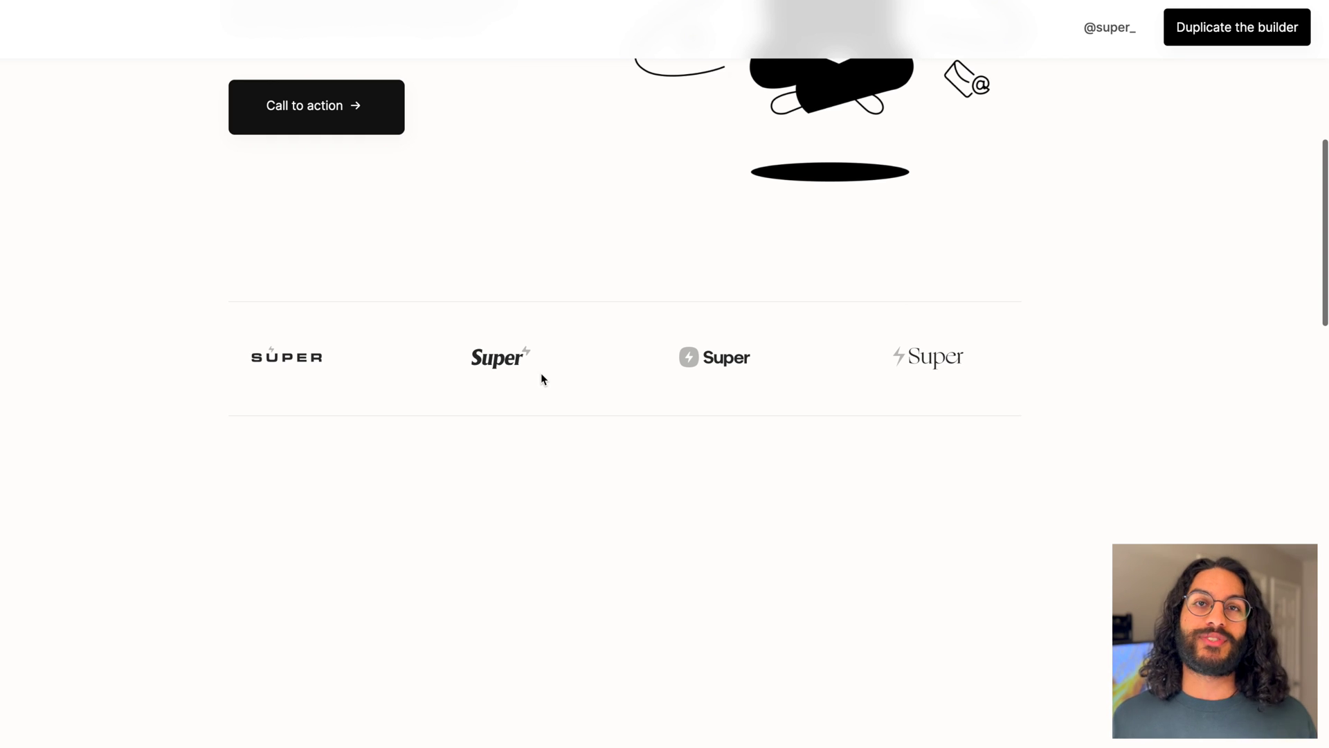
# Open the Builder page and scroll across the Components gallery.
pyautogui.click(687, 581)
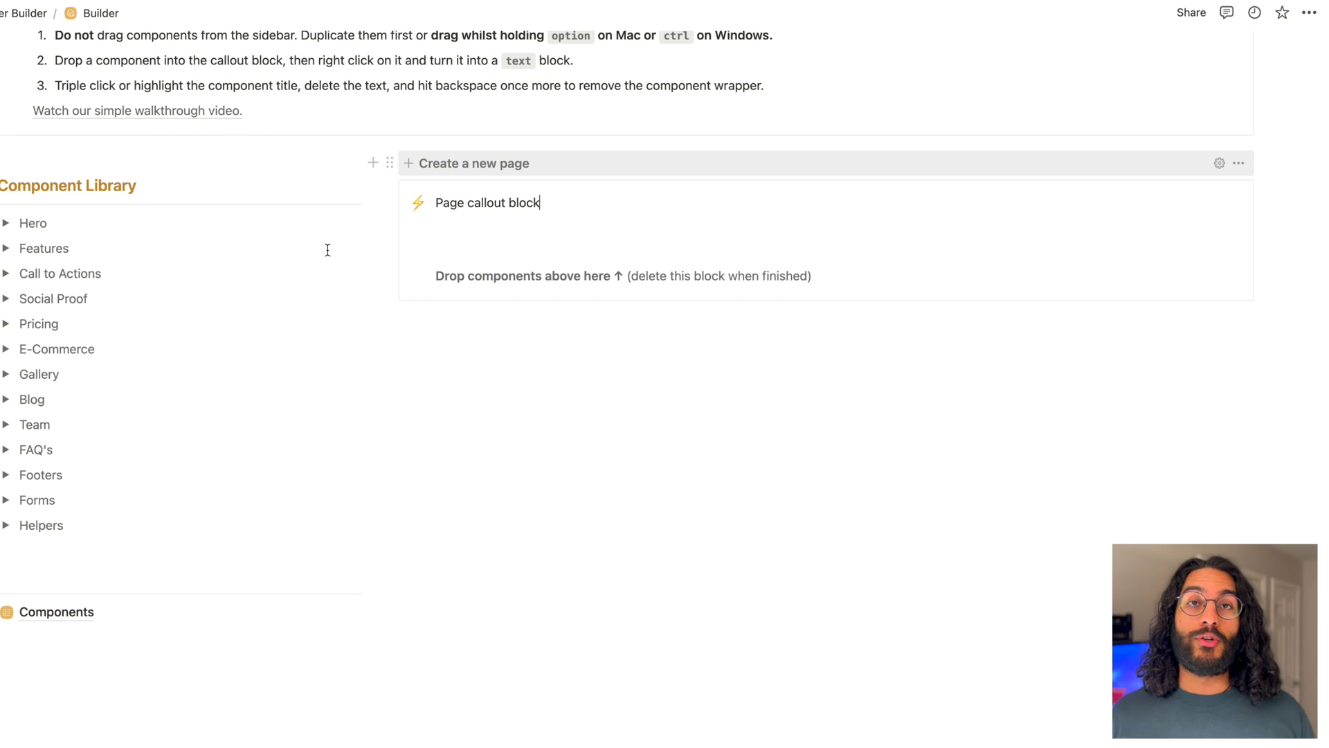
pyautogui.click(69, 603)
pyautogui.hscroll(5, 413, 615)
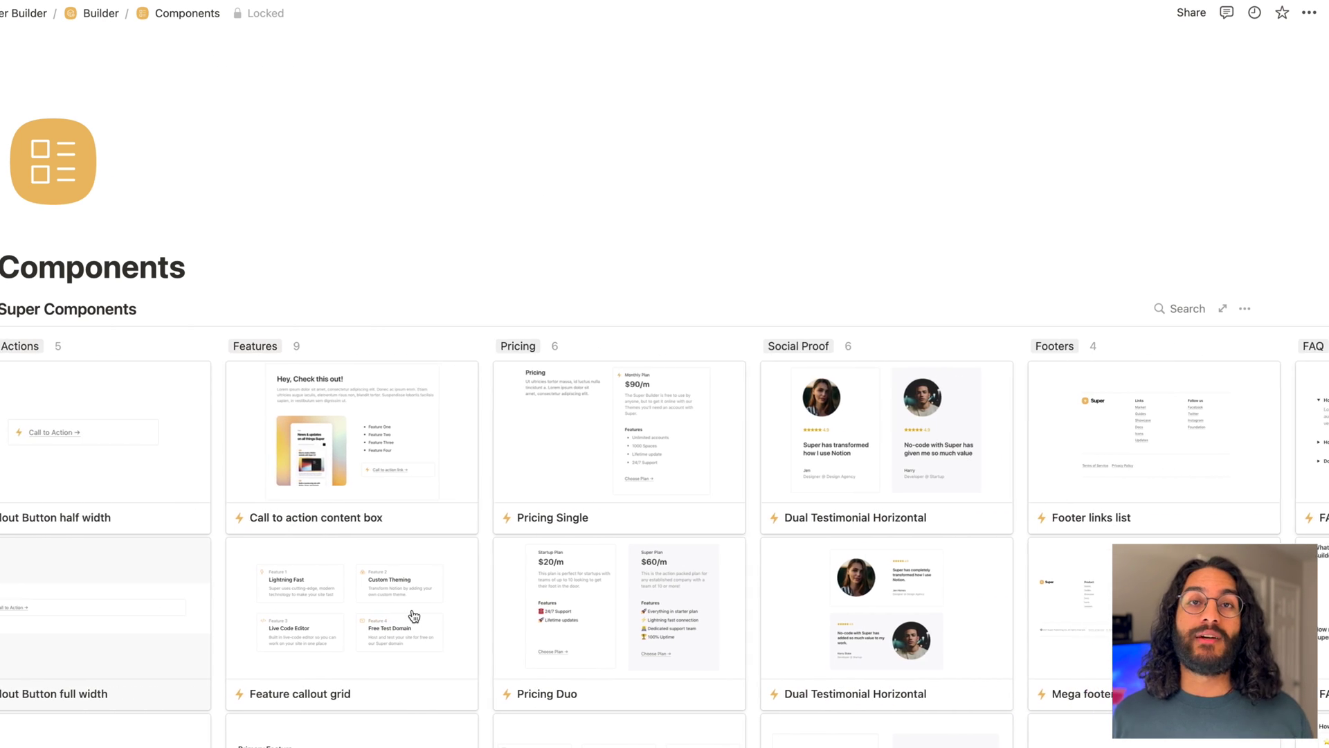
pyautogui.hscroll(5, 413, 614)
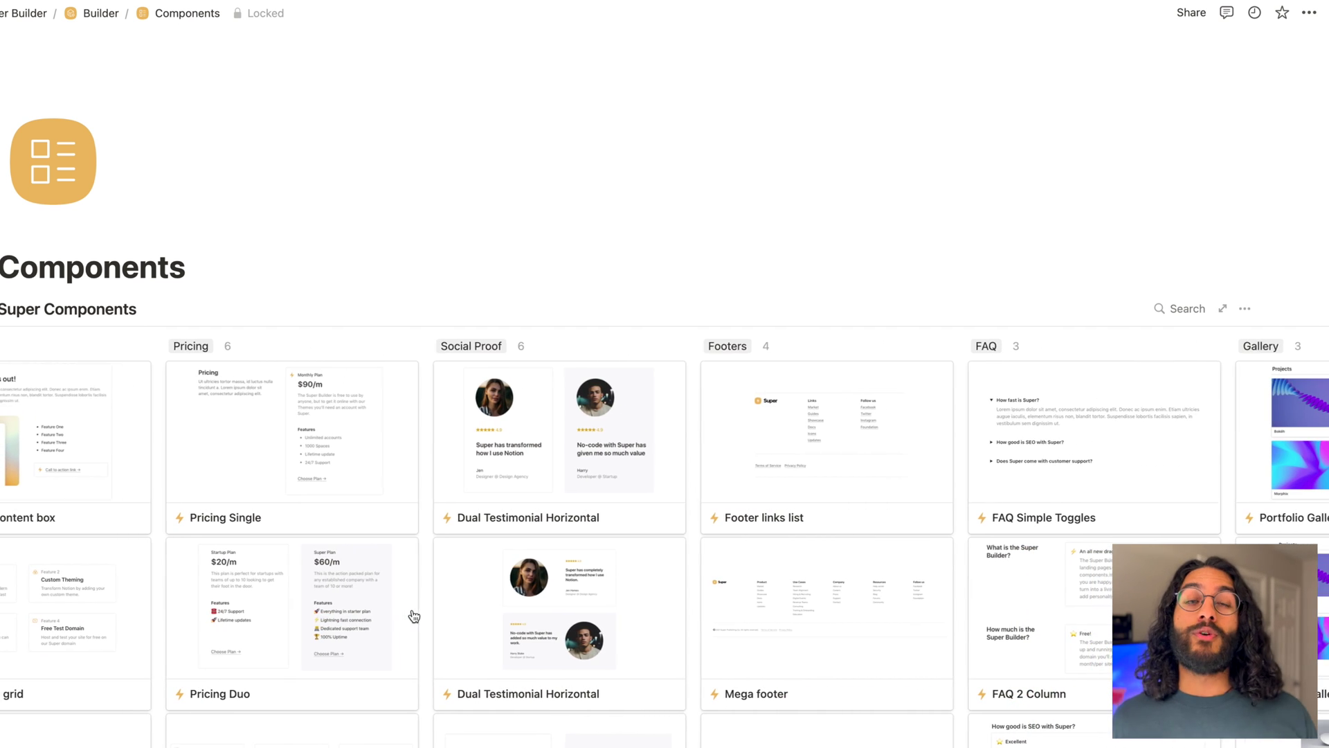
pyautogui.hscroll(2, 414, 615)
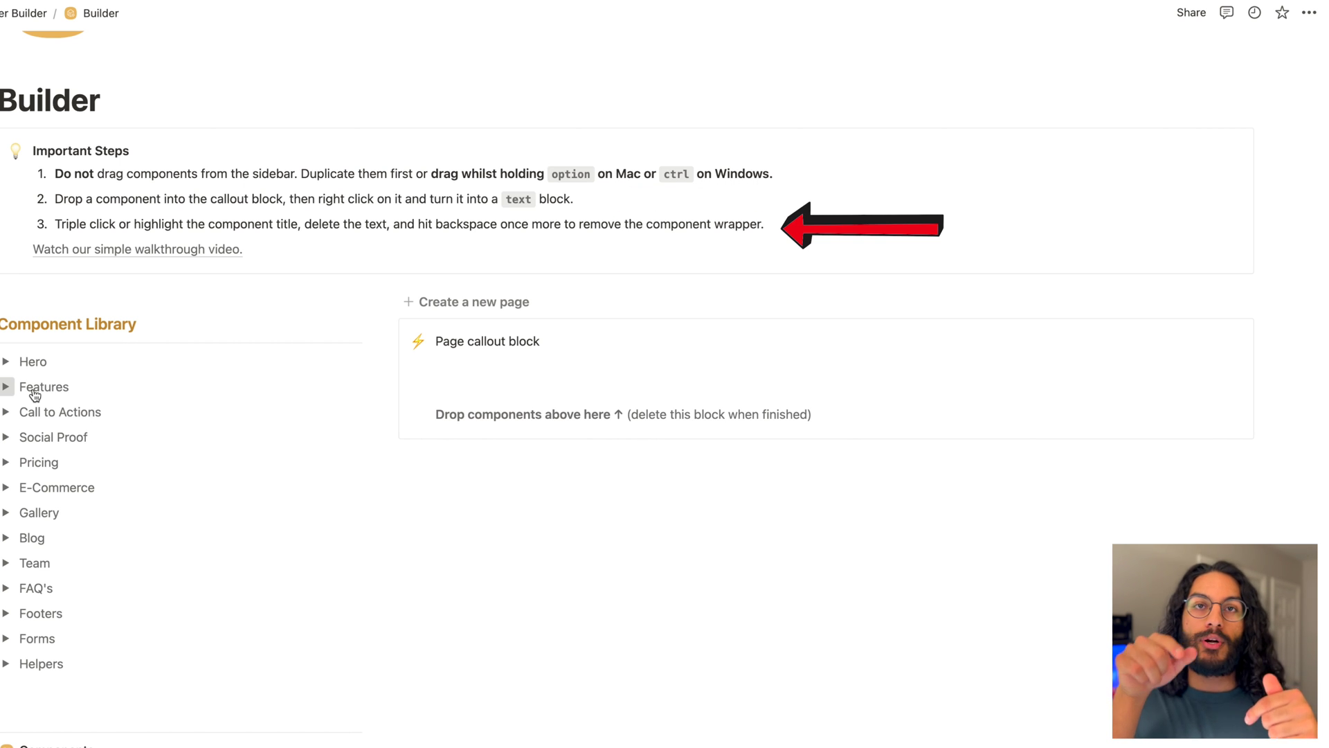
# Add the Minimal 2 column hero to the callout as plain text, removing its title.
pyautogui.click(6, 387)
pyautogui.scroll(-10, 180, 415)
pyautogui.moveTo(217, 489); pyautogui.dragTo(489, 538)
pyautogui.click(423, 432)
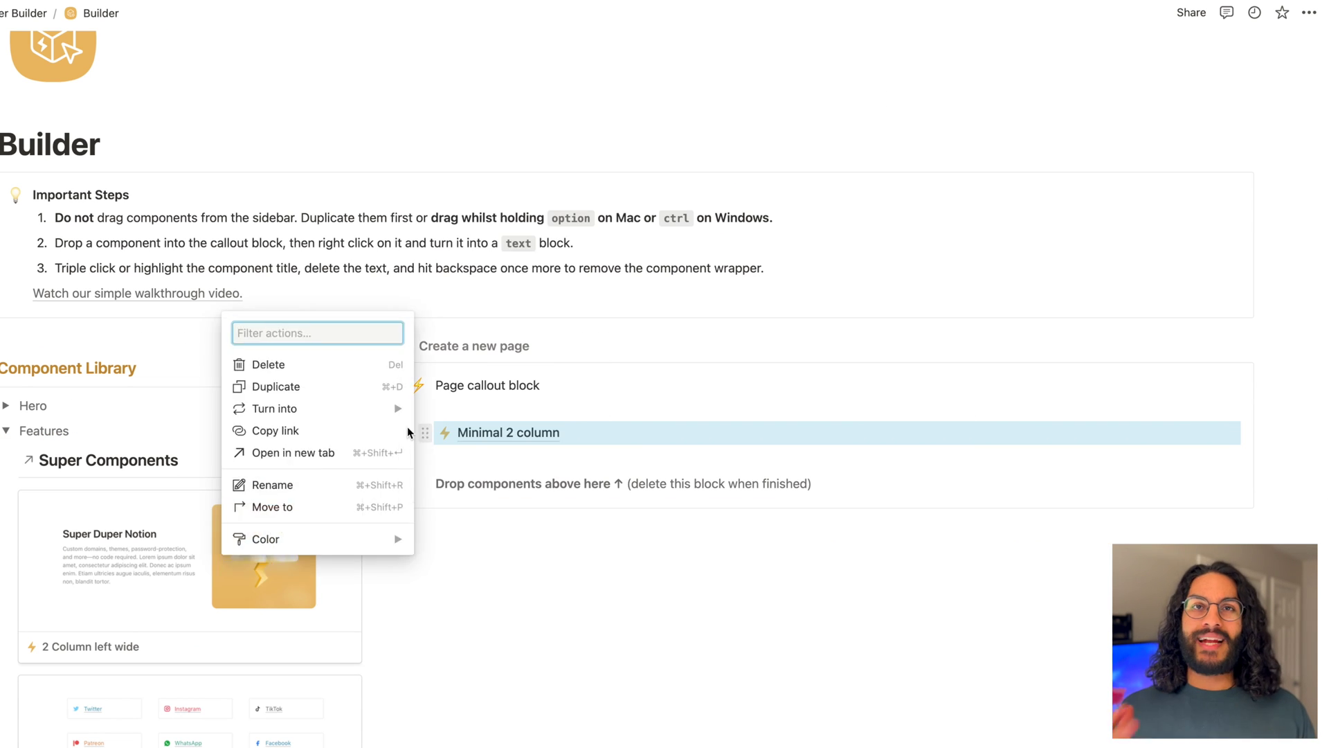
pyautogui.click(454, 208)
pyautogui.tripleClick(485, 432)
pyautogui.press('BackSpace')
pyautogui.press('BackSpace')
# Add the blog posts list to the callout as text and delete its title.
pyautogui.scroll(-4, 664, 415)
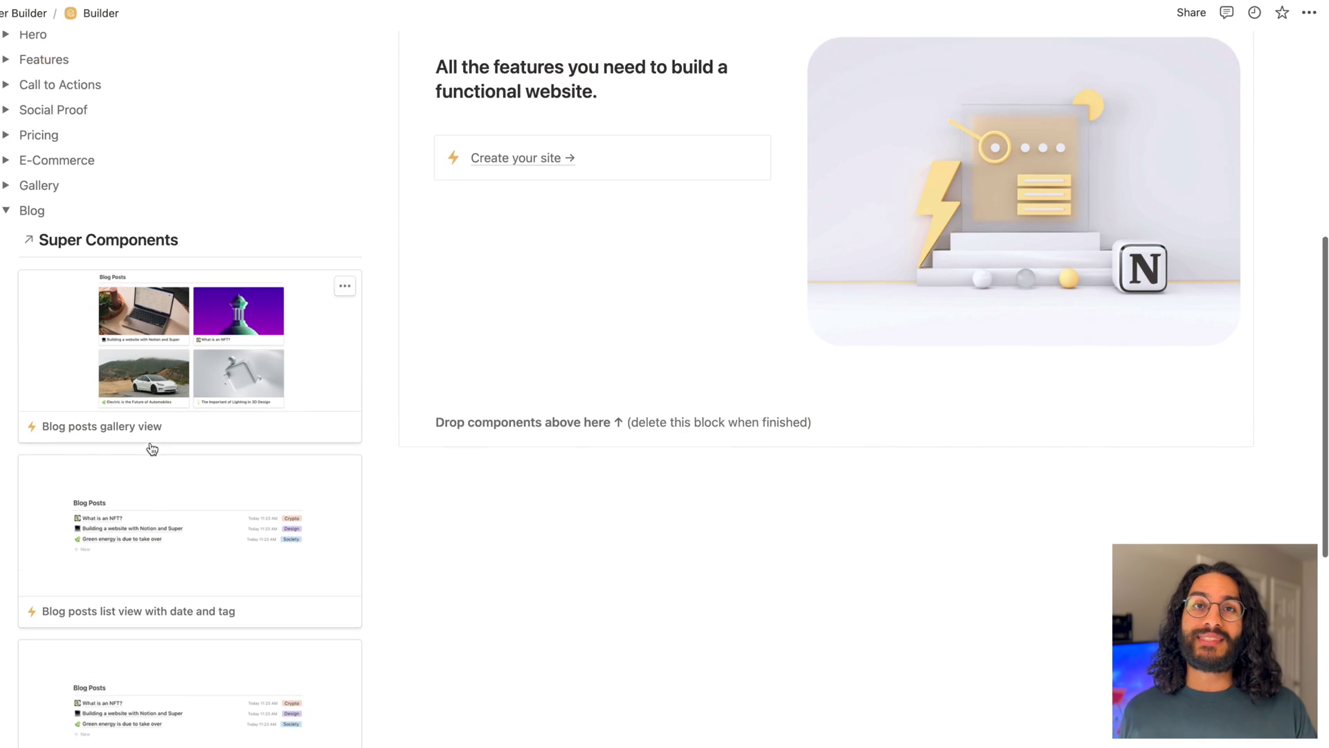
pyautogui.moveTo(152, 457); pyautogui.dragTo(590, 350)
pyautogui.click(423, 371)
pyautogui.moveTo(282, 326)
pyautogui.click(455, 145)
pyautogui.click(591, 370)
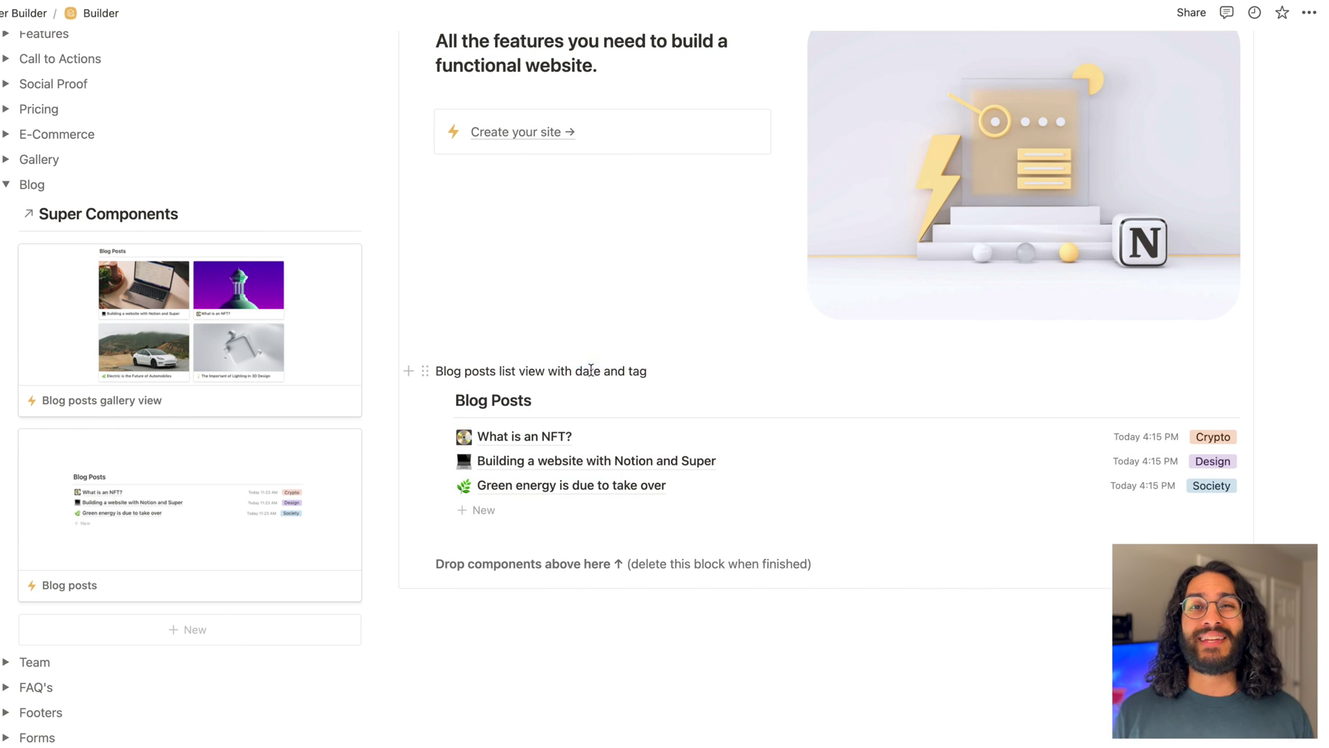
pyautogui.tripleClick(591, 370)
pyautogui.press('BackSpace')
# Add the Simple social footer 1 to the callout as text, removing its title.
pyautogui.scroll(-3, 590, 369)
pyautogui.click(5, 83)
pyautogui.click(5, 159)
pyautogui.scroll(-2, 148, 344)
pyautogui.moveTo(120, 609); pyautogui.dragTo(549, 415)
pyautogui.click(415, 478)
pyautogui.moveTo(268, 520)
pyautogui.click(457, 443)
pyautogui.tripleClick(484, 564)
pyautogui.press('BackSpace')
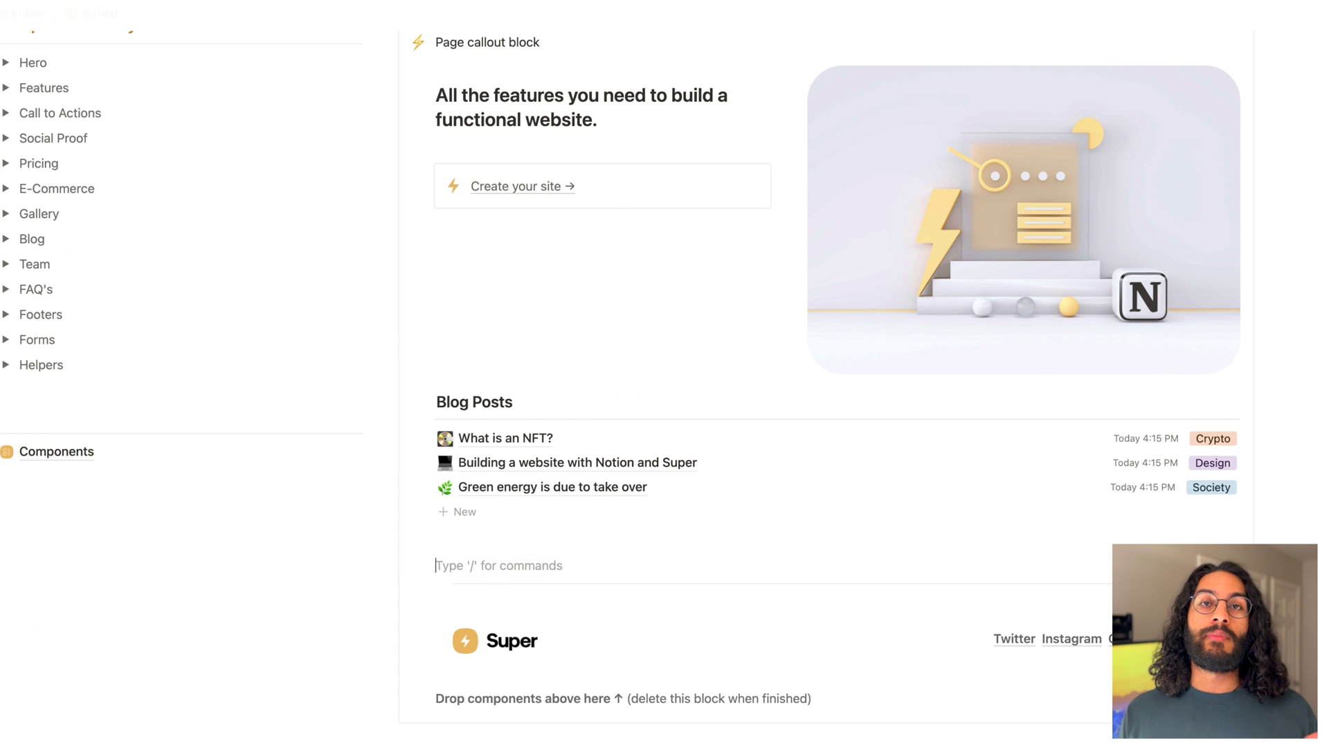
pyautogui.click(642, 648)
# Turn the assembled callout into its own page.
pyautogui.scroll(6, 554, 519)
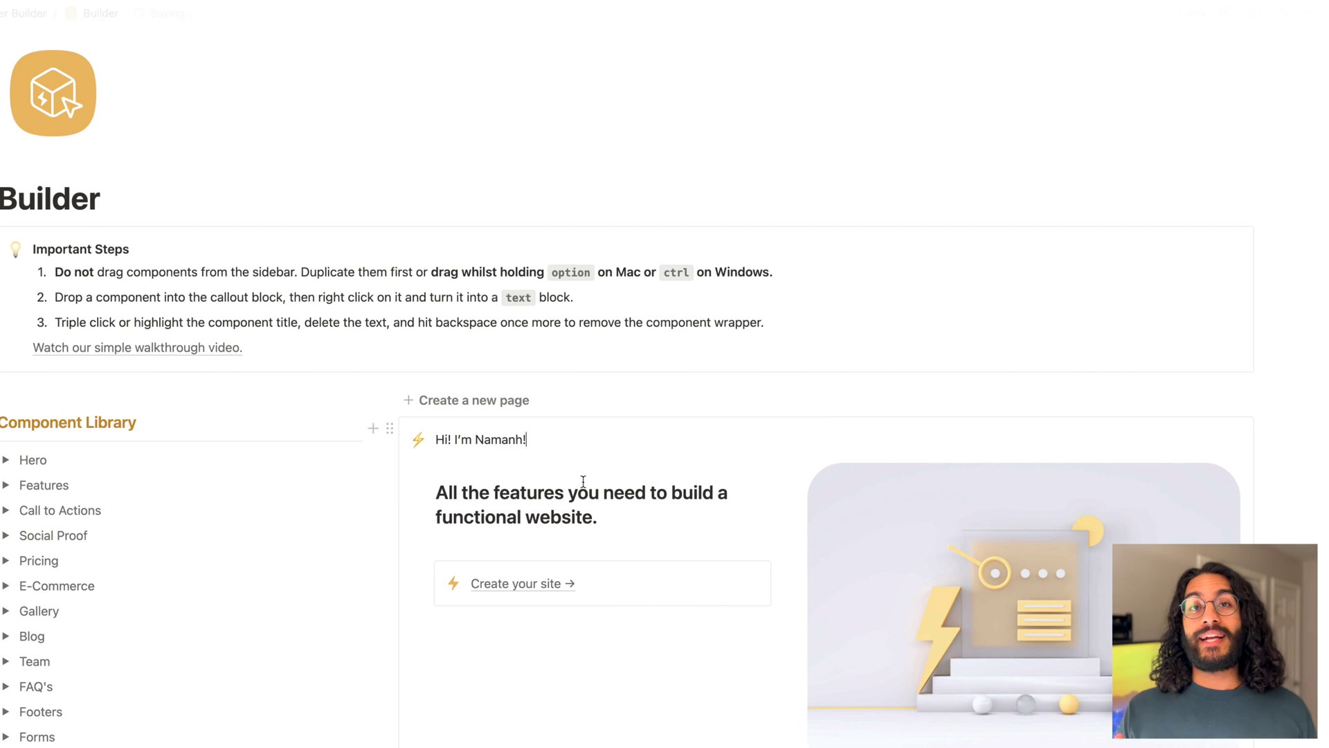
pyautogui.scroll(-6, 583, 481)
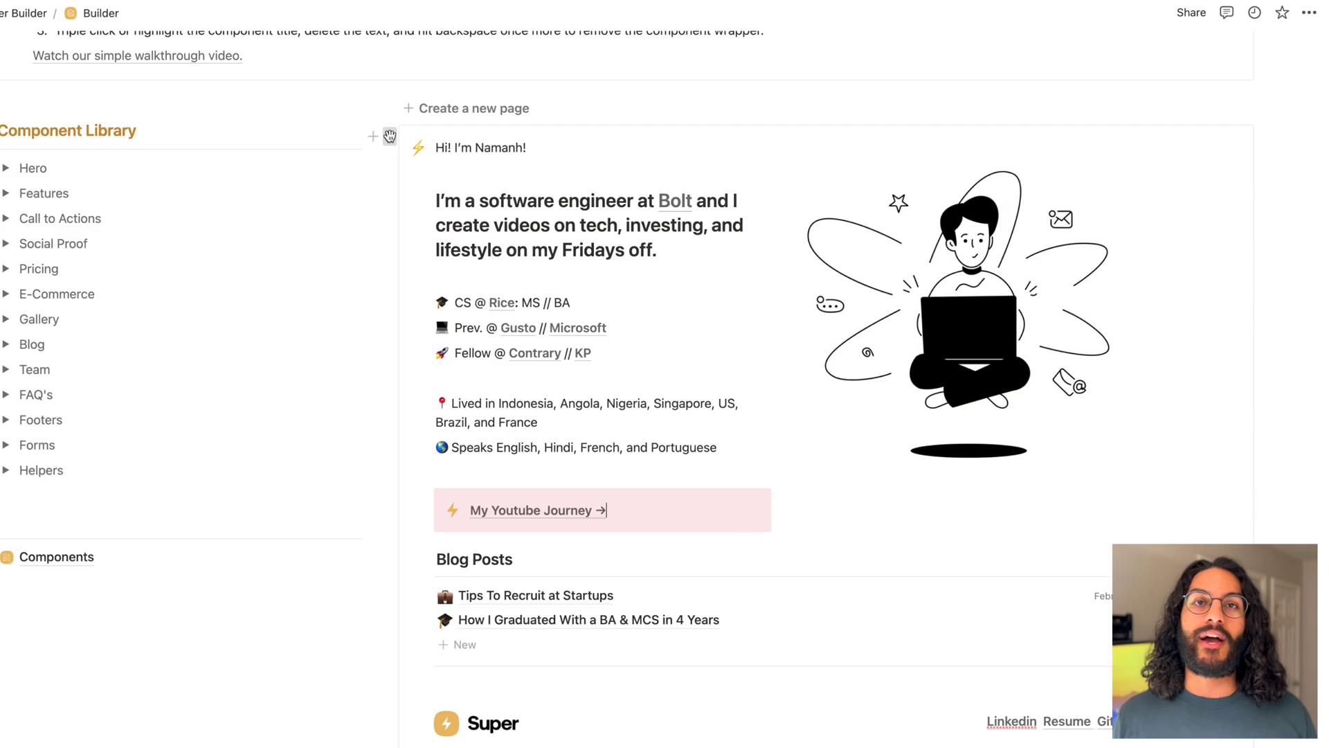
pyautogui.click(390, 137)
pyautogui.moveTo(331, 108)
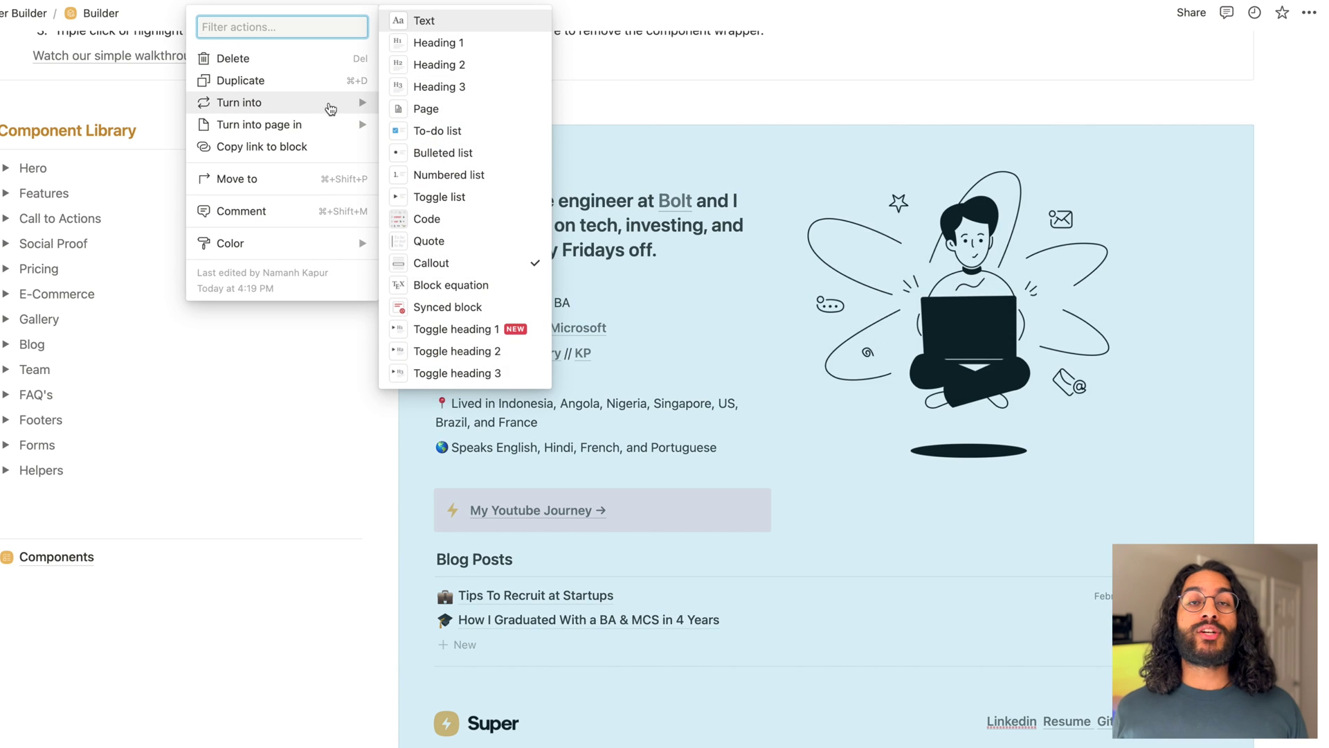
pyautogui.click(411, 111)
pyautogui.scroll(10, 531, 415)
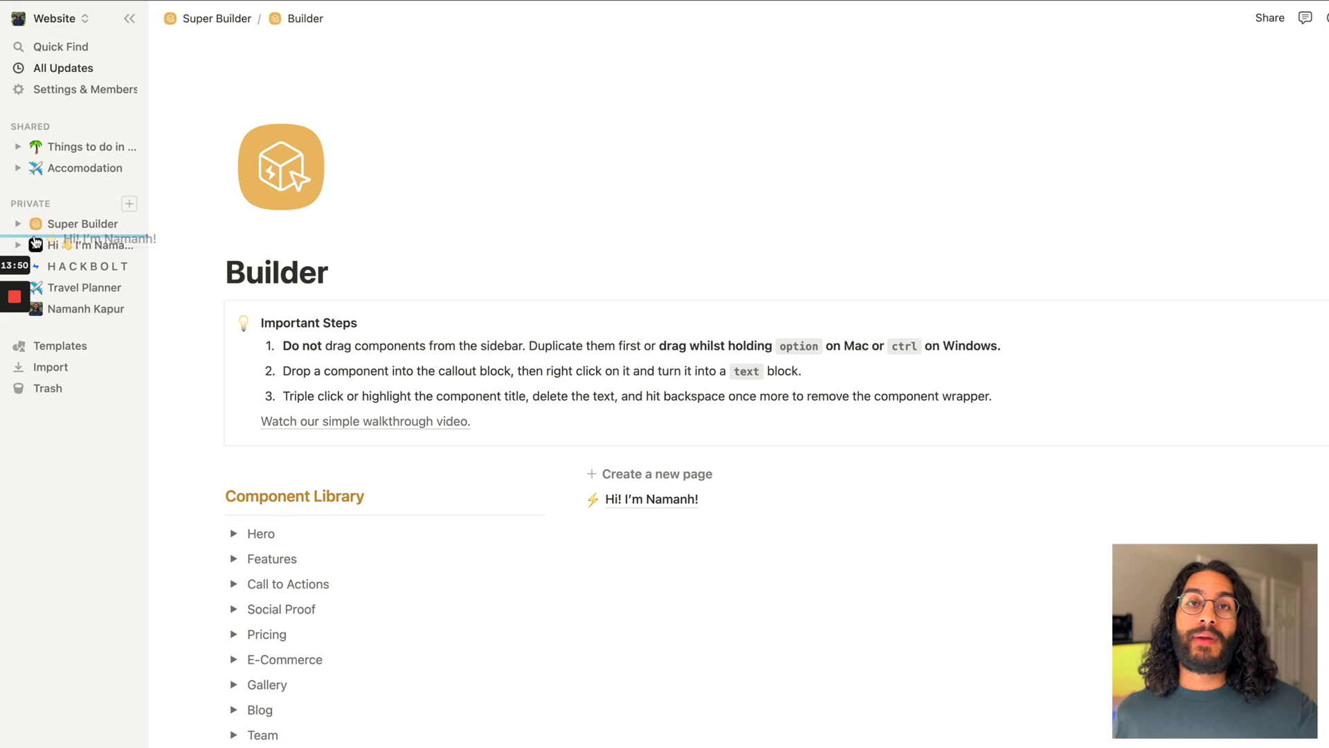
# Find the rounded square in Elements, place the white n on it, and download the logo.
pyautogui.moveTo(36, 242); pyautogui.dragTo(36, 243)
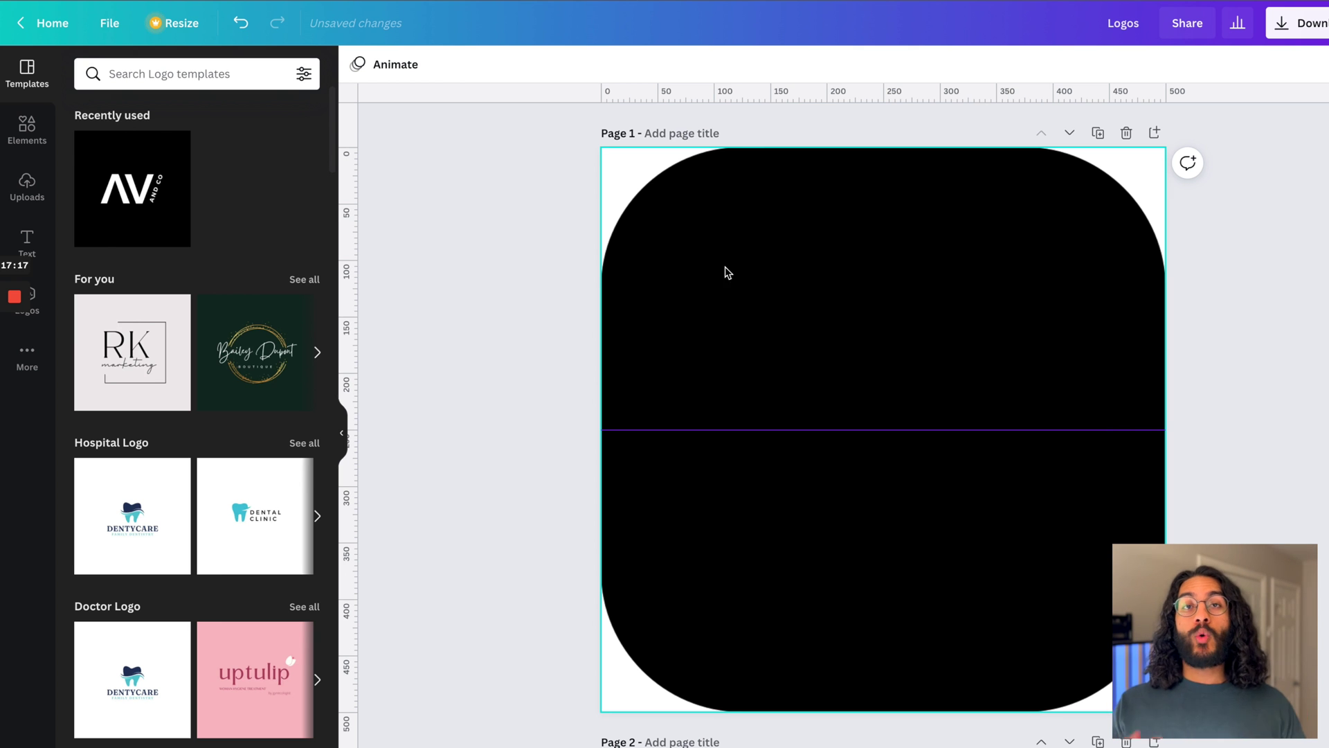
pyautogui.click(29, 132)
pyautogui.click(185, 74)
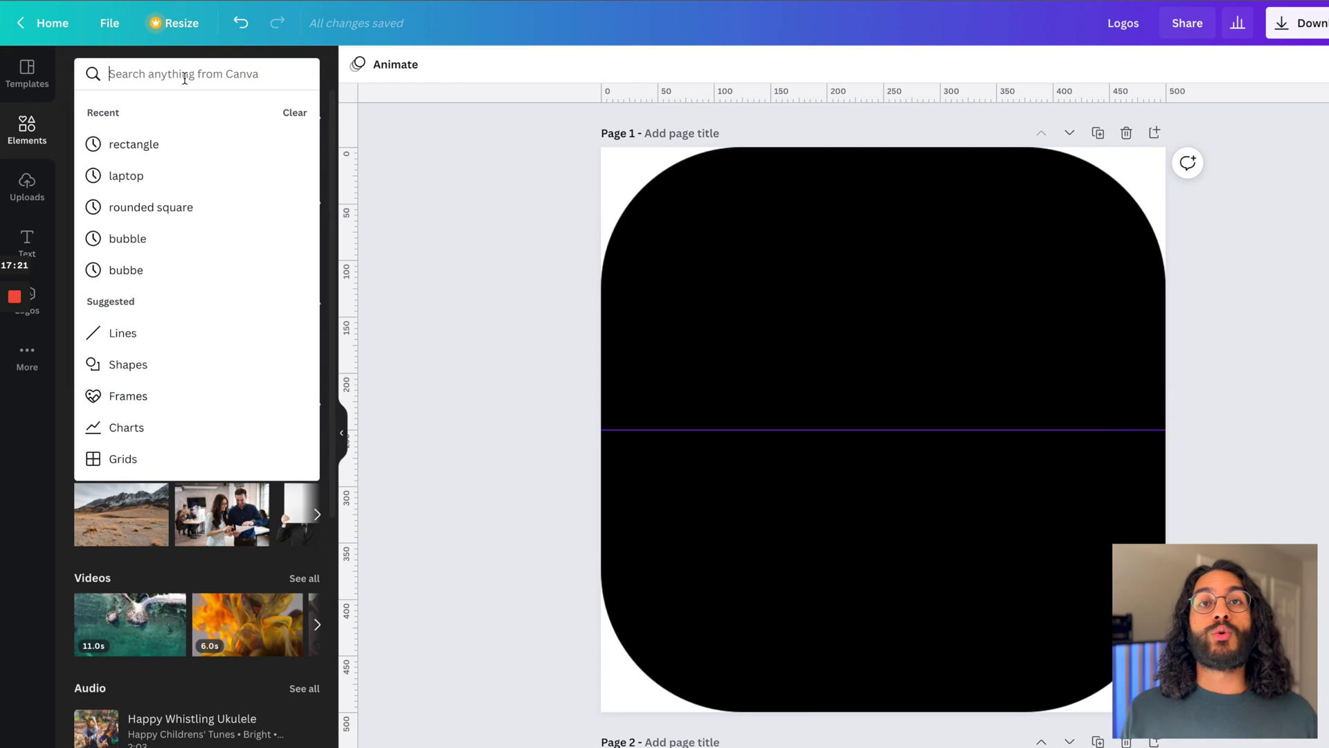
pyautogui.write('rounded')
pyautogui.click(174, 144)
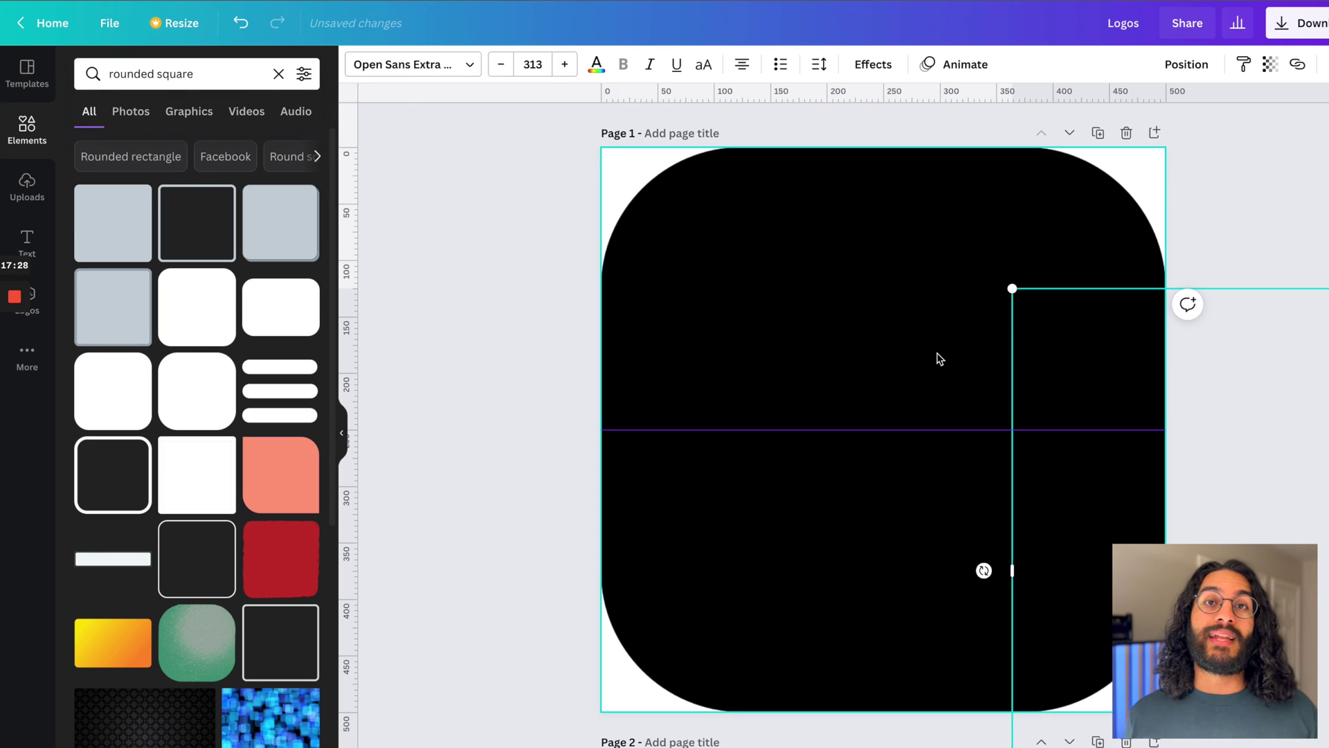
pyautogui.moveTo(937, 359); pyautogui.dragTo(698, 258)
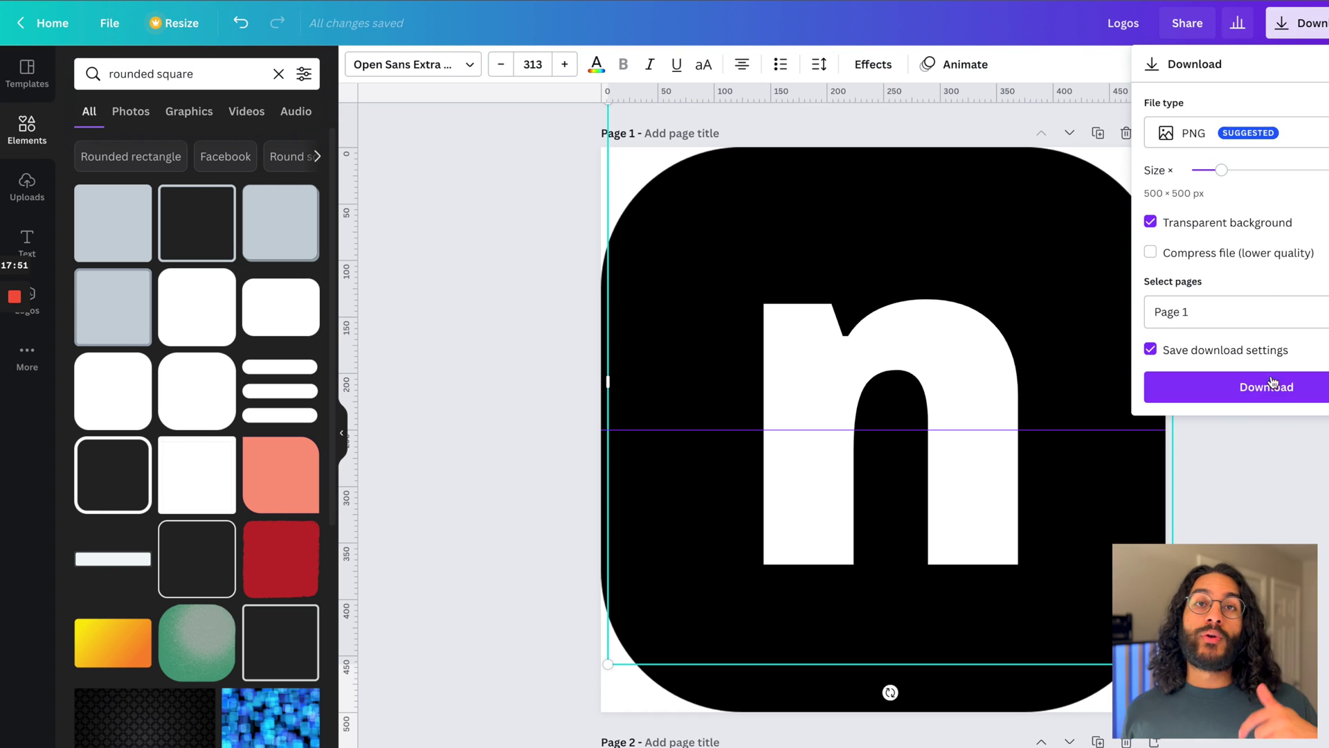
pyautogui.click(1273, 386)
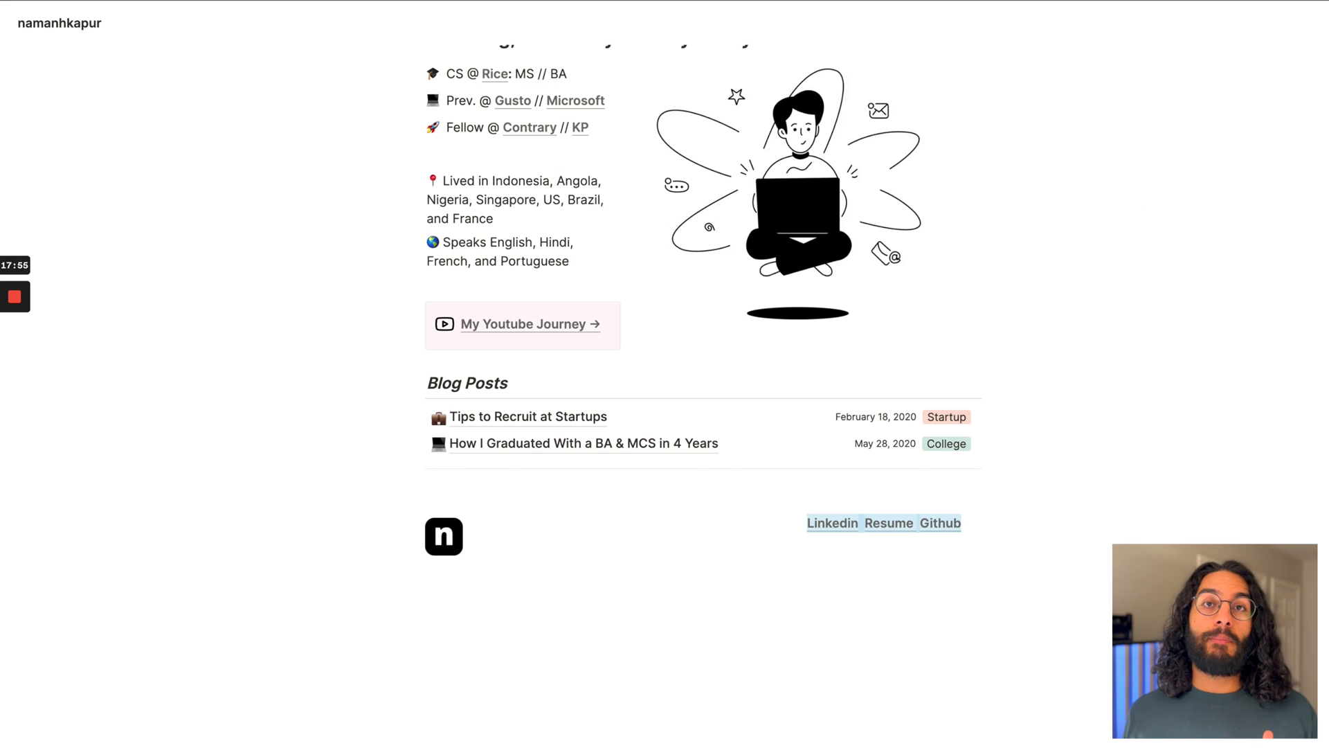
# Search the icons page for 'youtube' and publish the Notion page to the web.
pyautogui.scroll(5, 712, 199)
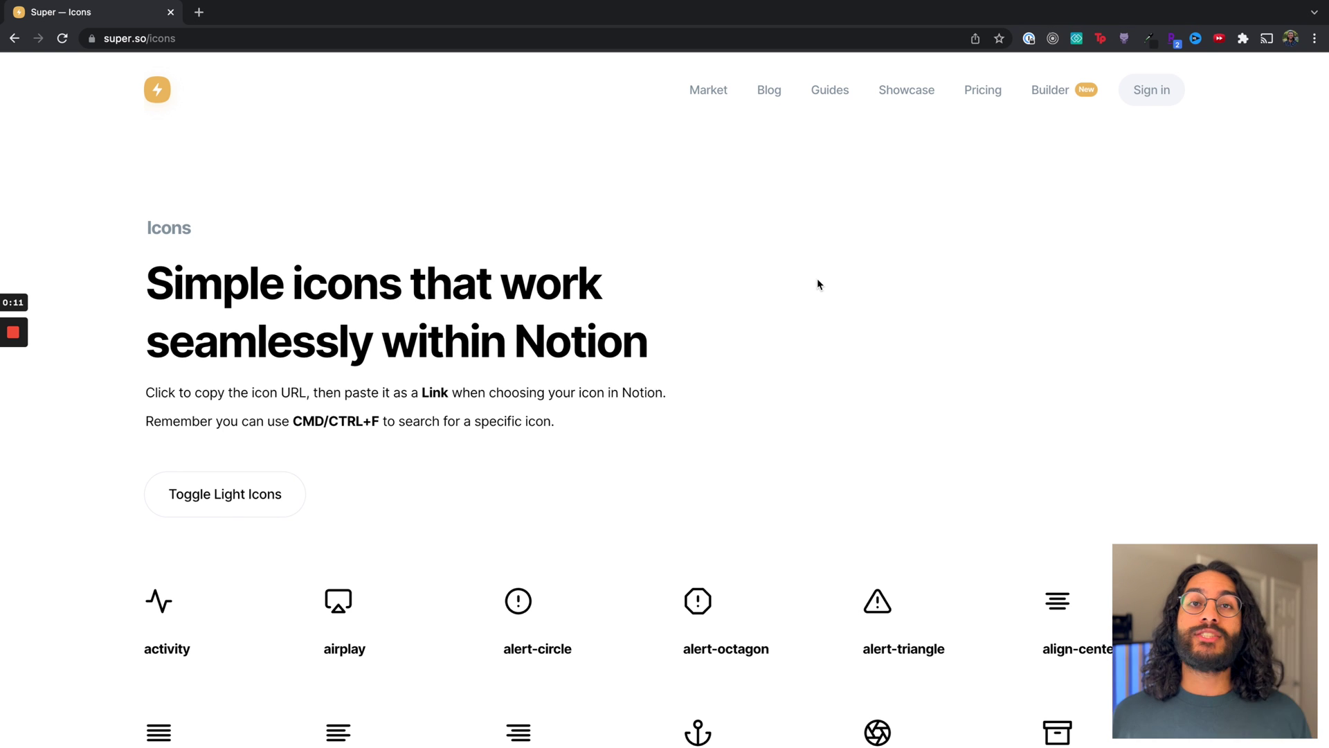
pyautogui.press('super+f')
pyautogui.write('youtube')
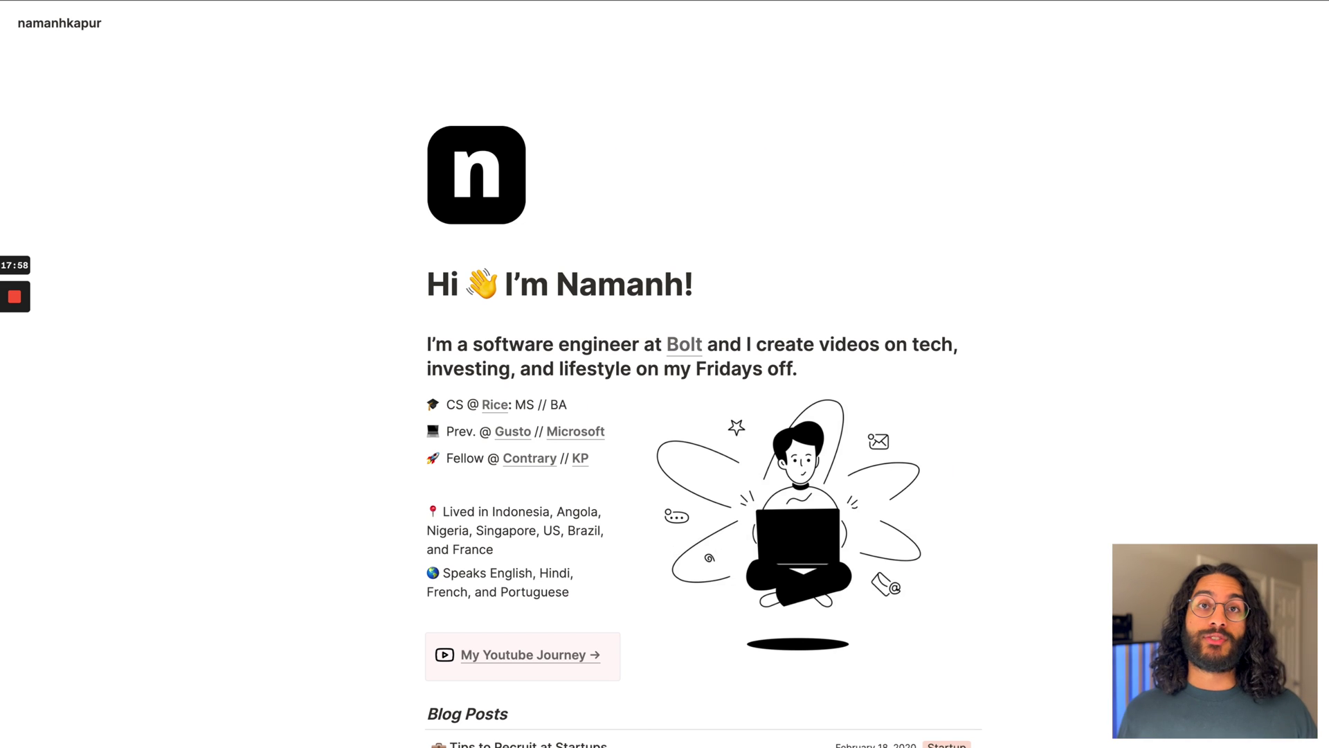
pyautogui.click(1192, 19)
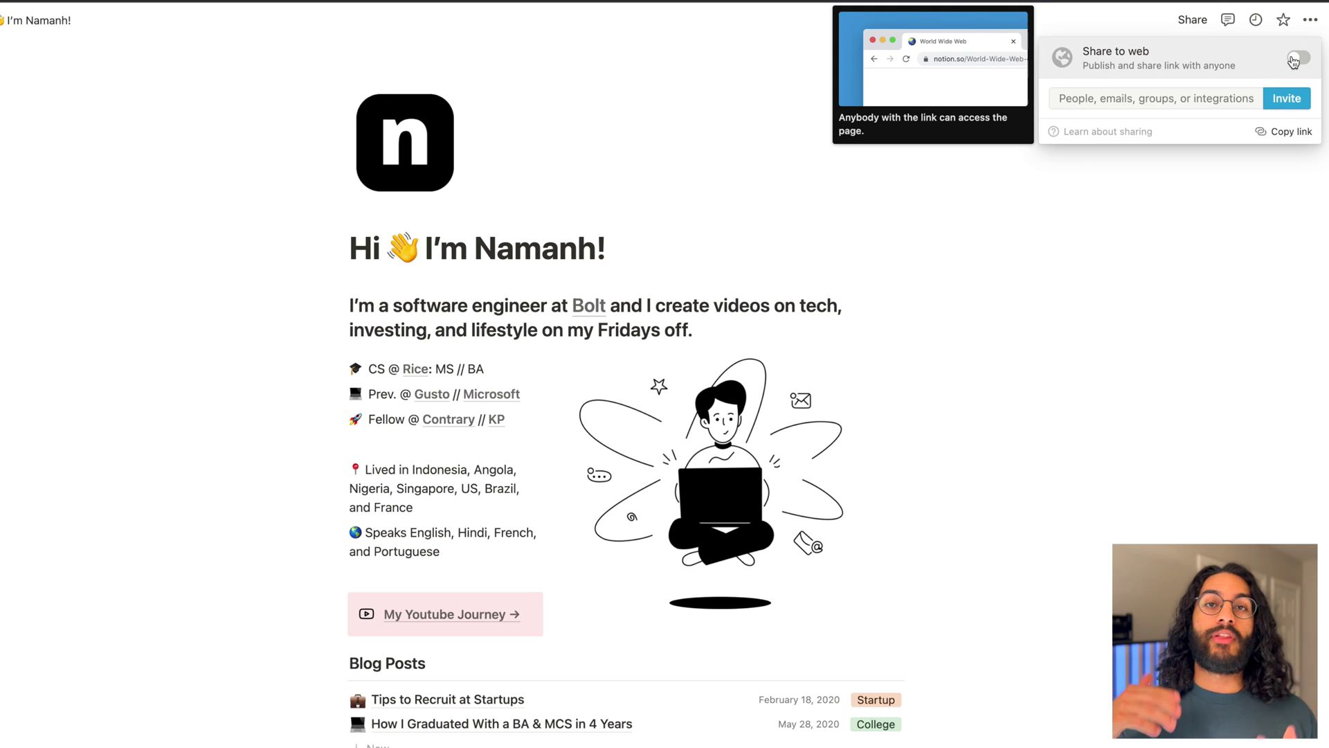
pyautogui.click(1298, 56)
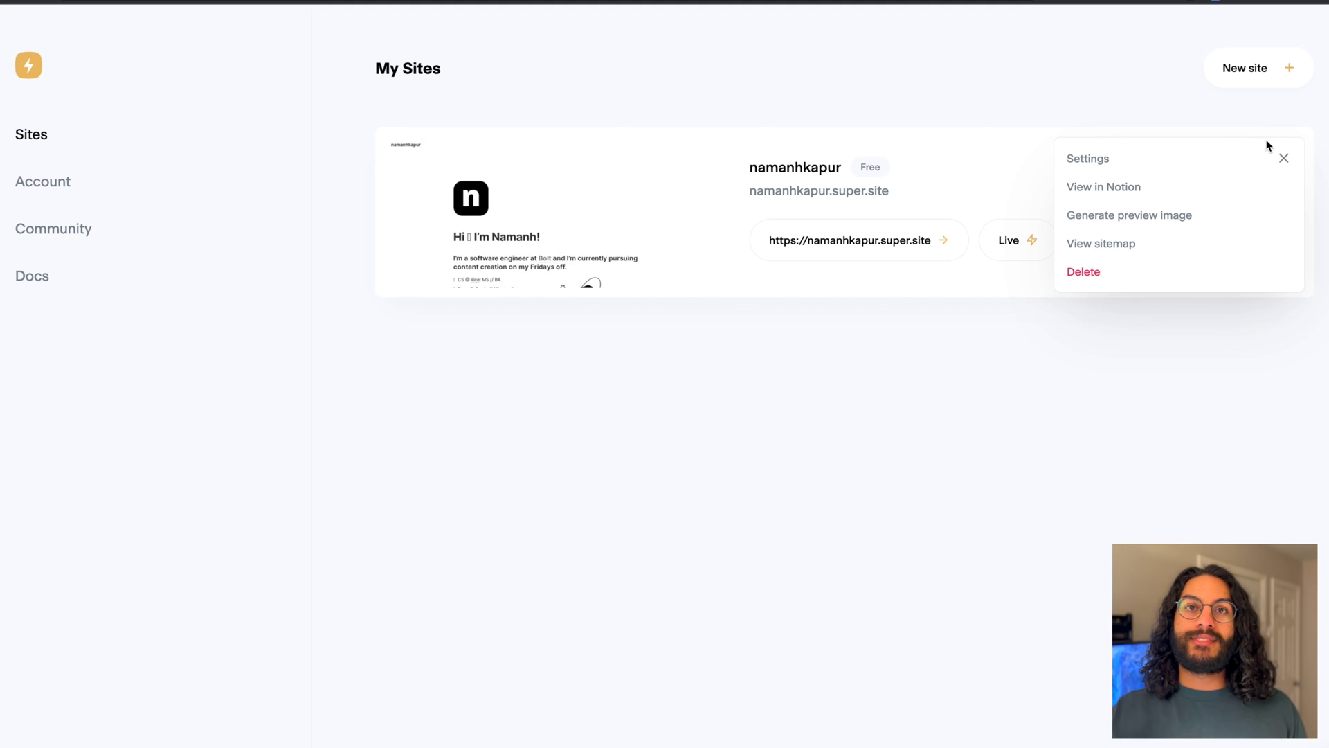
# Open the portfolio site's settings and review its name and Notion page link.
pyautogui.click(707, 236)
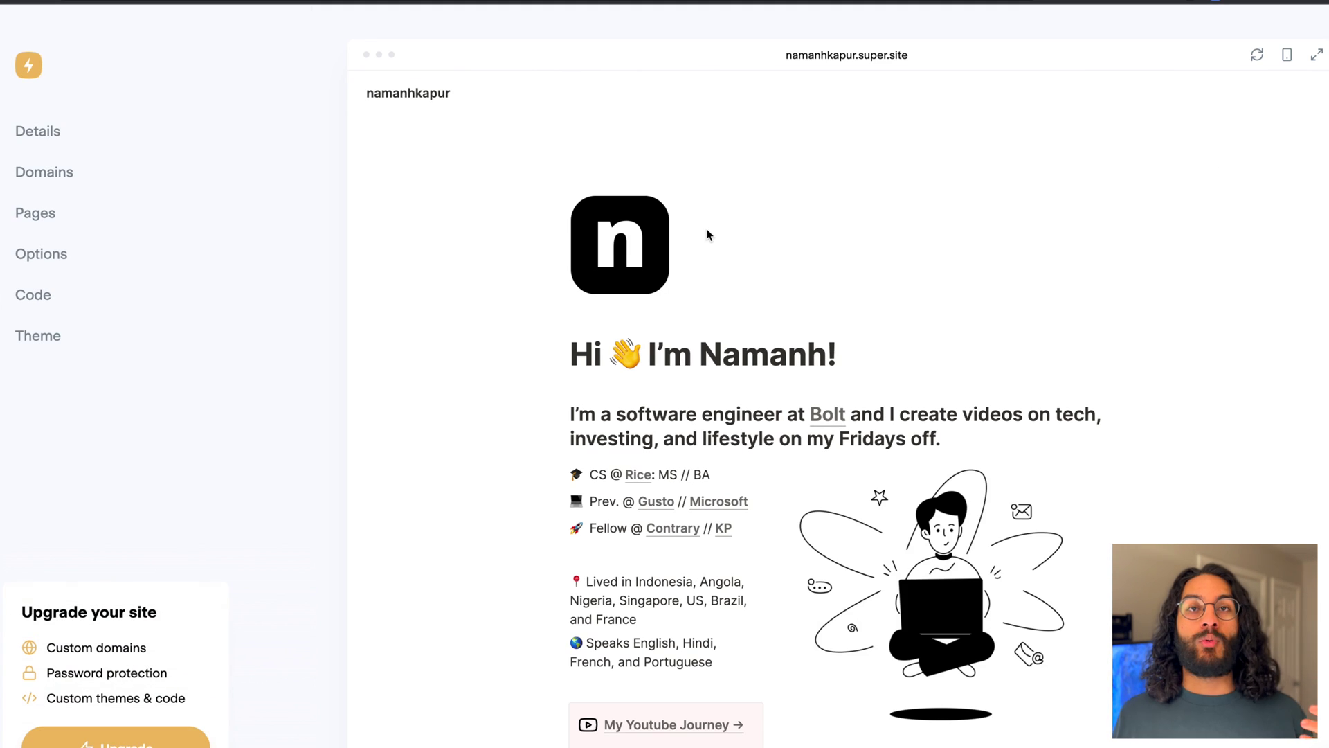
pyautogui.click(73, 142)
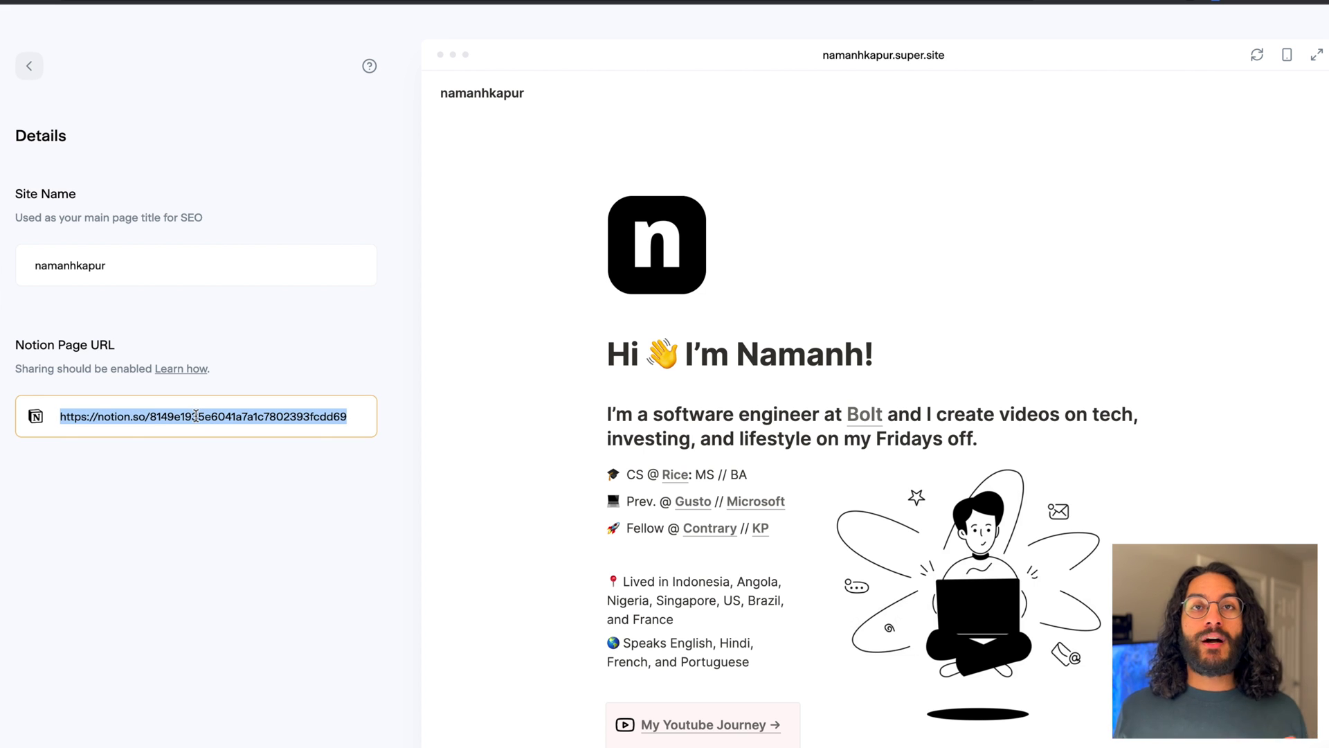
pyautogui.click(28, 66)
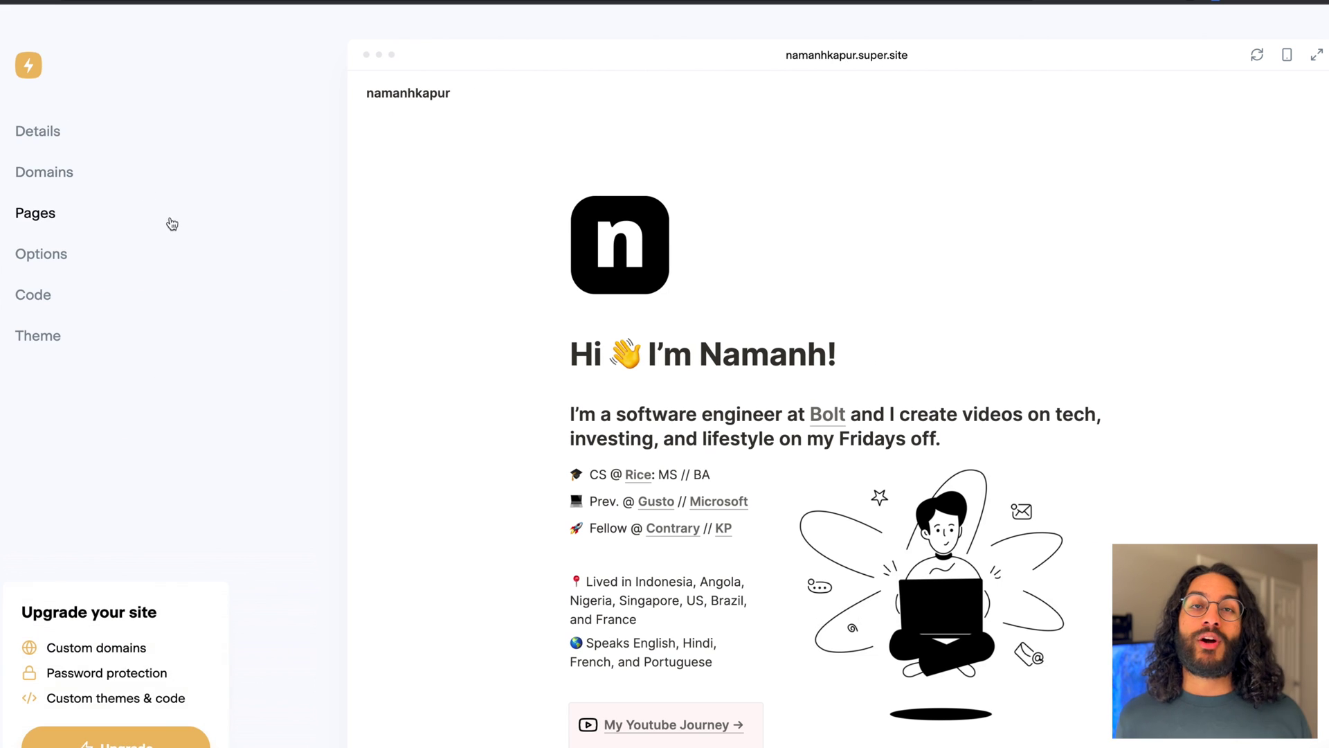
# Review the site's Color Theme options and Custom Navbar settings.
pyautogui.click(42, 334)
pyautogui.click(191, 270)
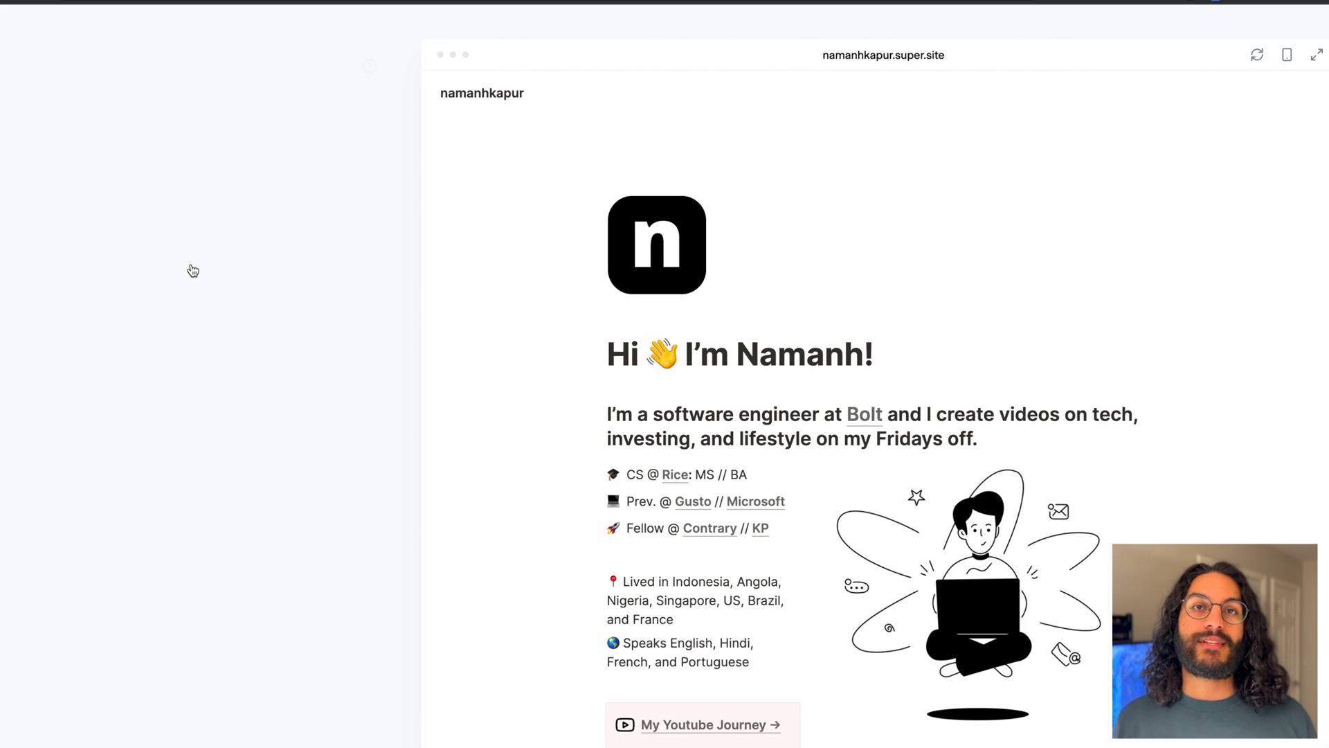
pyautogui.click(28, 66)
pyautogui.click(156, 332)
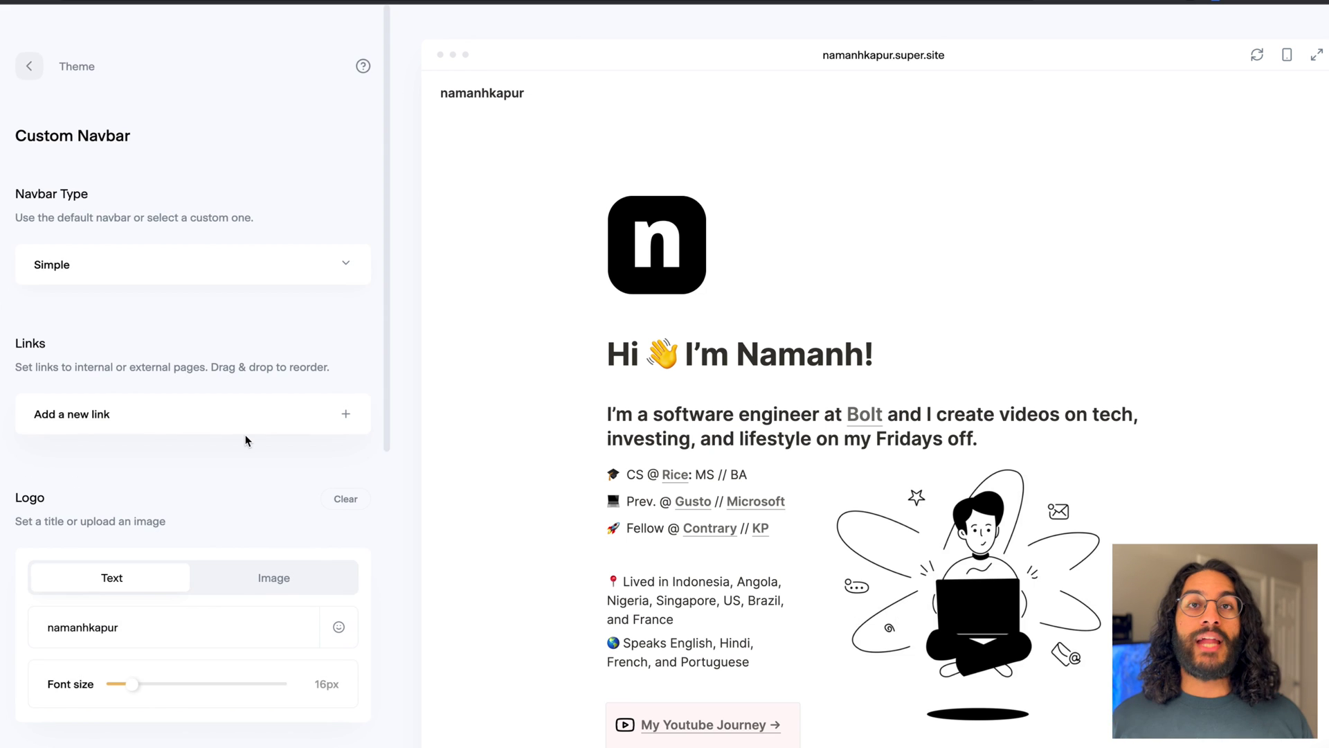
pyautogui.scroll(-3, 246, 415)
pyautogui.scroll(-5, 245, 440)
pyautogui.scroll(10, 246, 357)
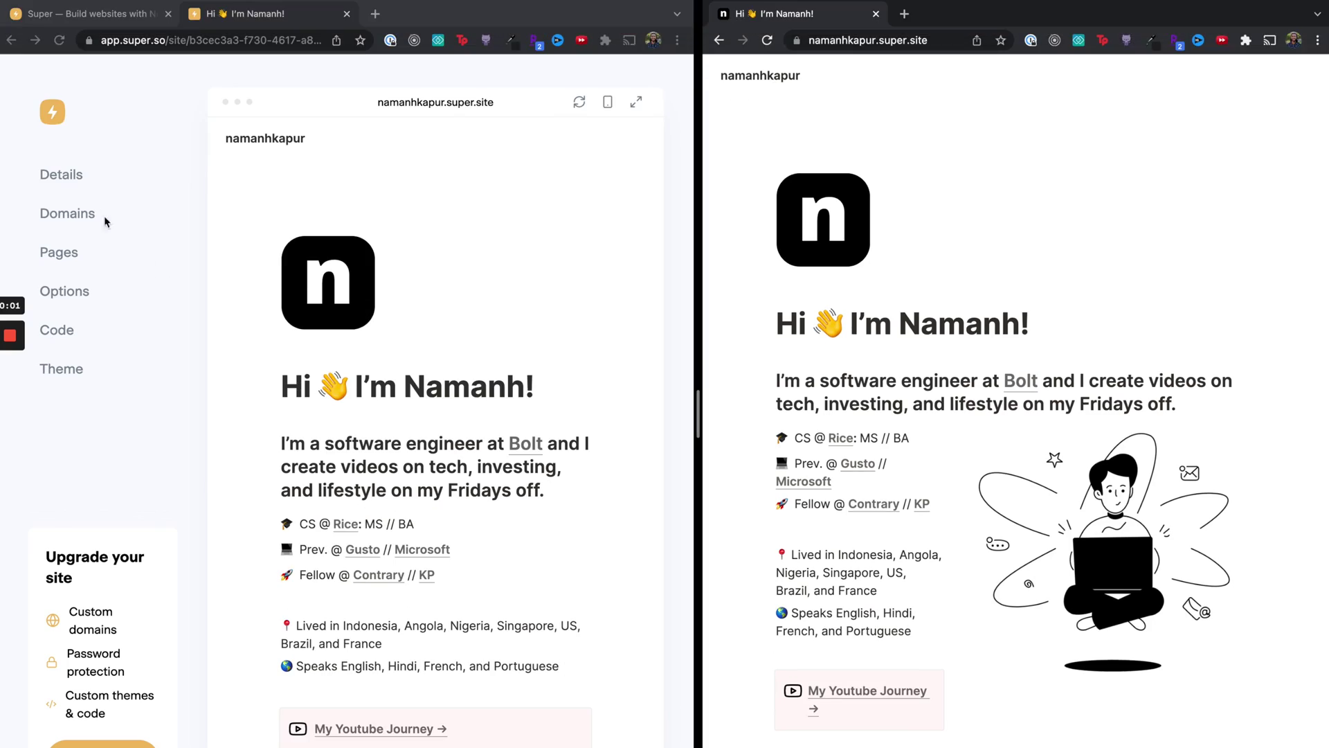
# Apply the Neutral colour theme and reload the published site to show it.
pyautogui.click(67, 373)
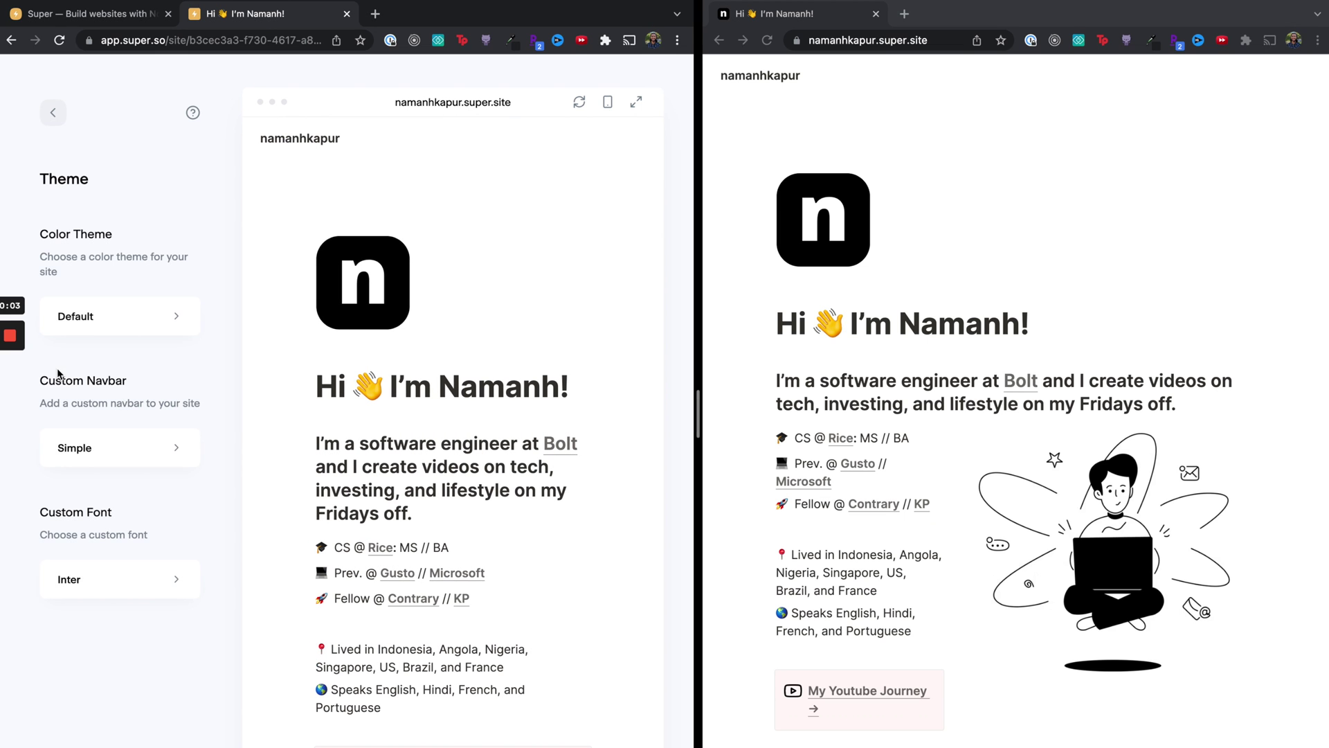
pyautogui.click(93, 378)
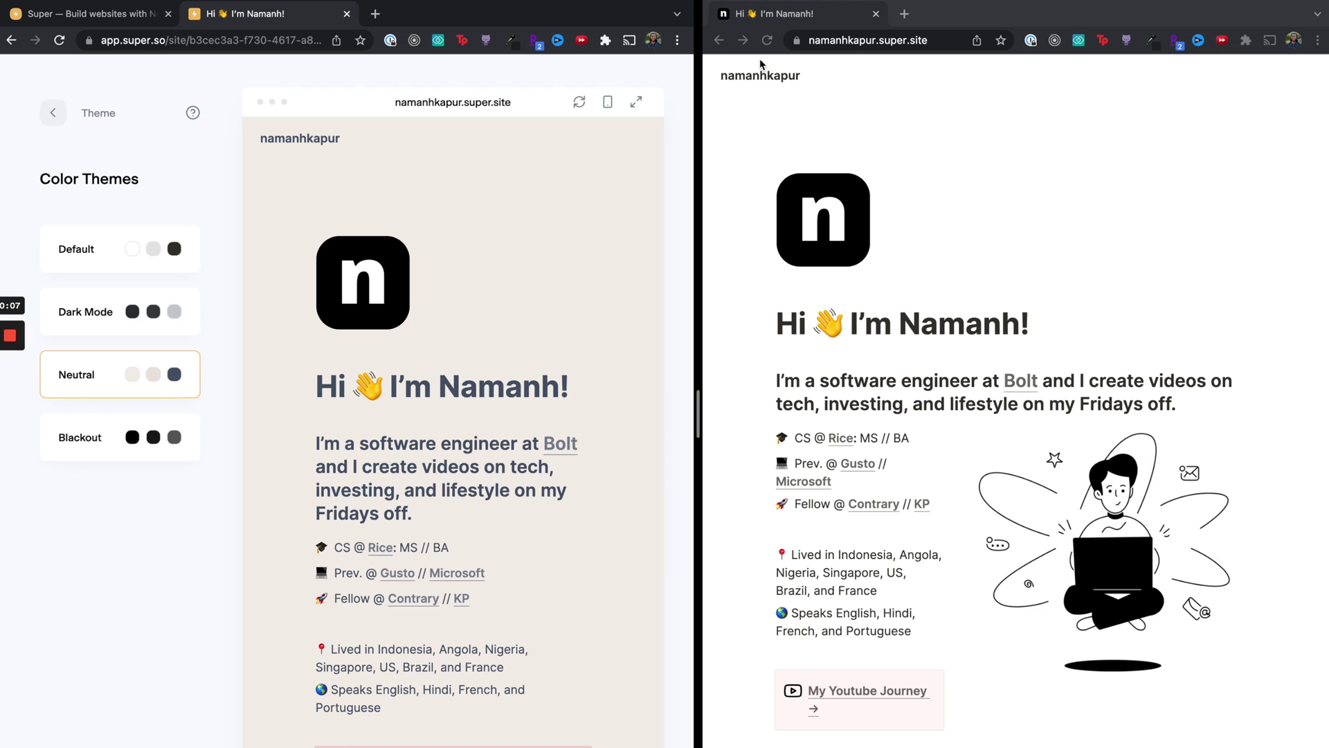
pyautogui.click(767, 41)
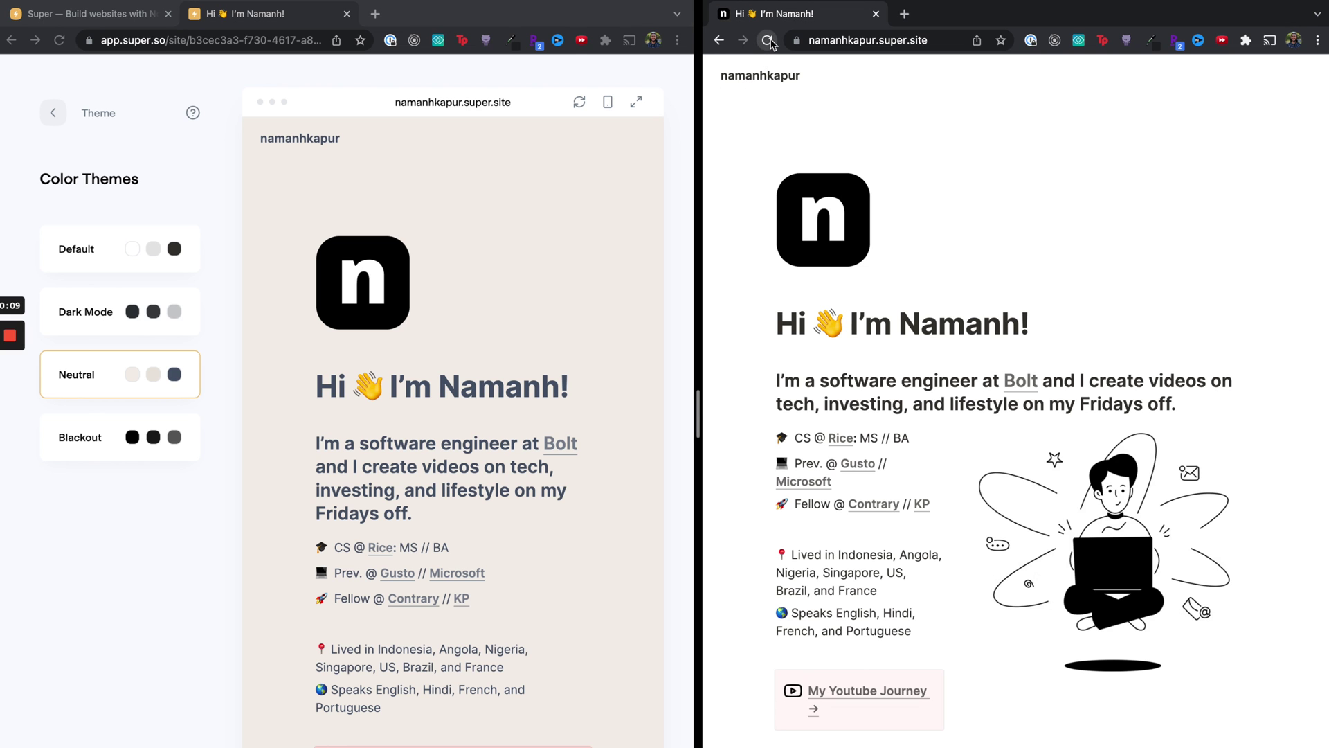
pyautogui.click(767, 41)
# Load the custom www domain and confirm it redirects to the Super site.
pyautogui.press('super+l')
pyautogui.write('https://www.namanhkapur.com')
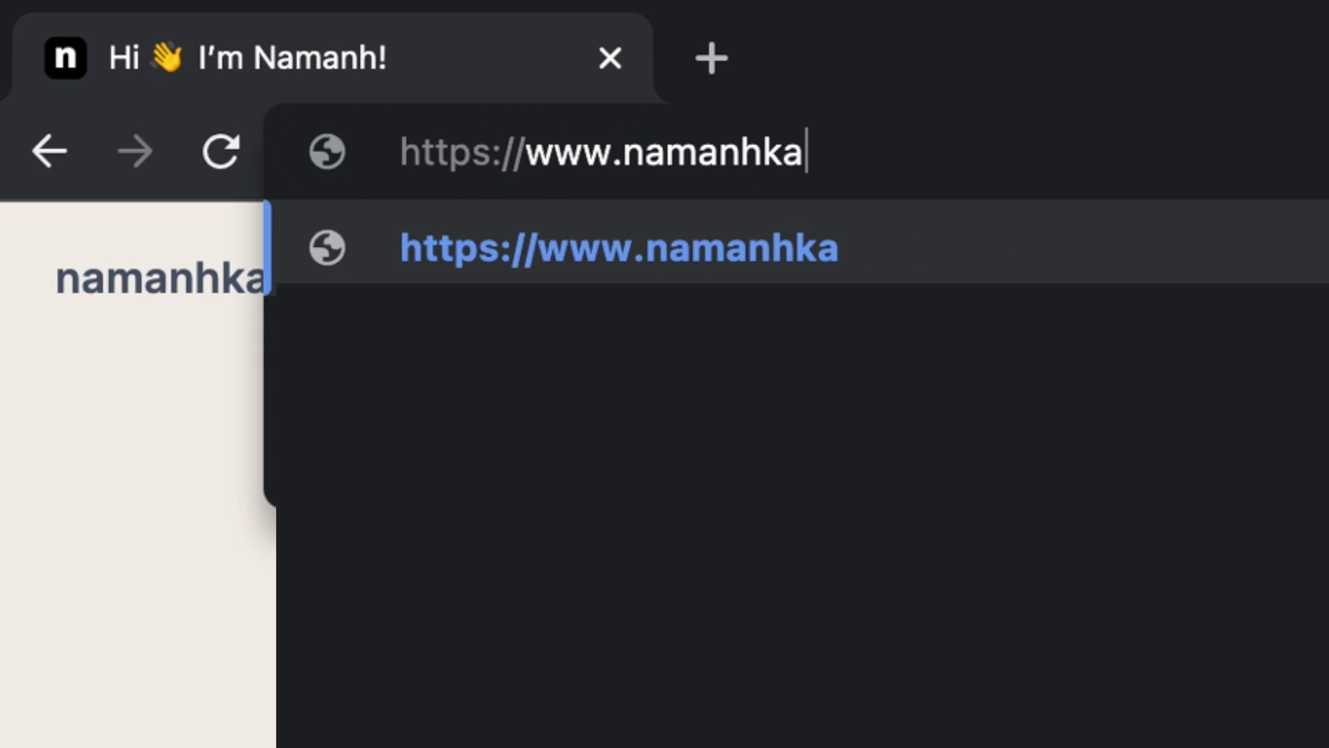
pyautogui.press('Return')
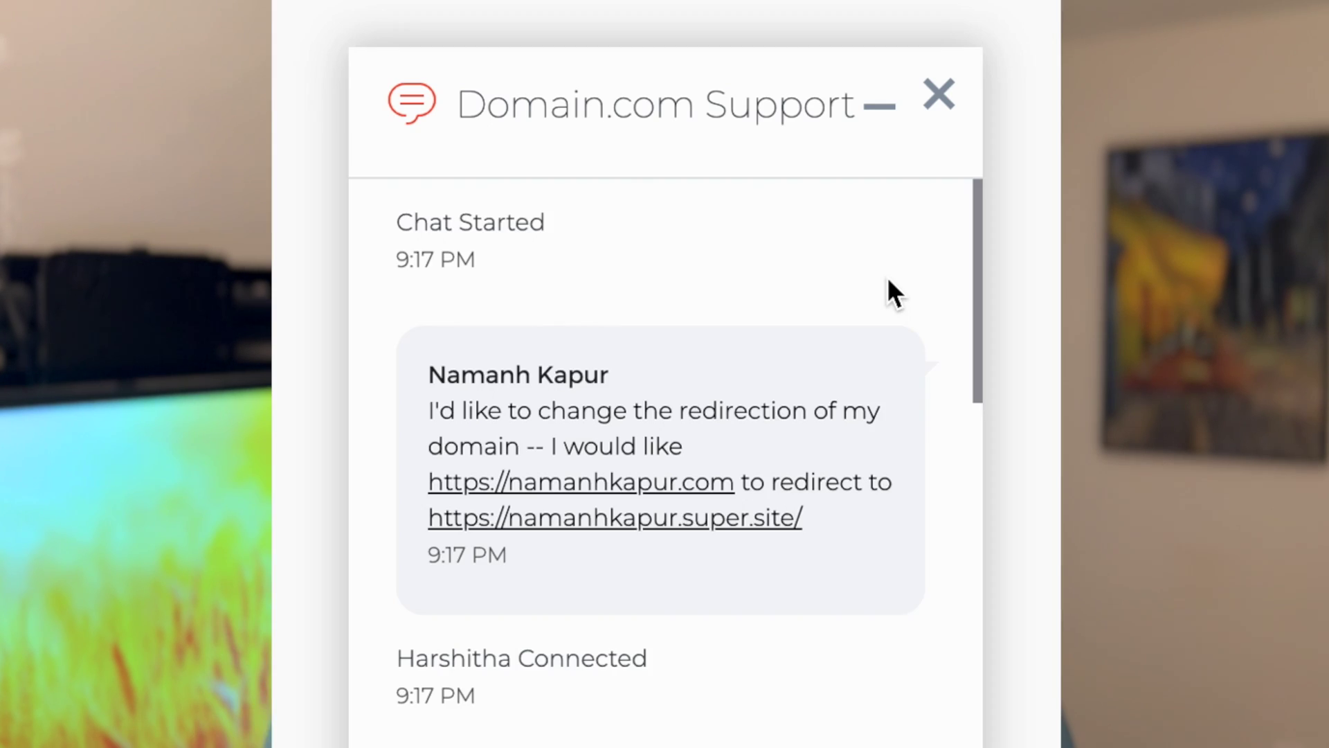
pyautogui.scroll(-5, 889, 291)
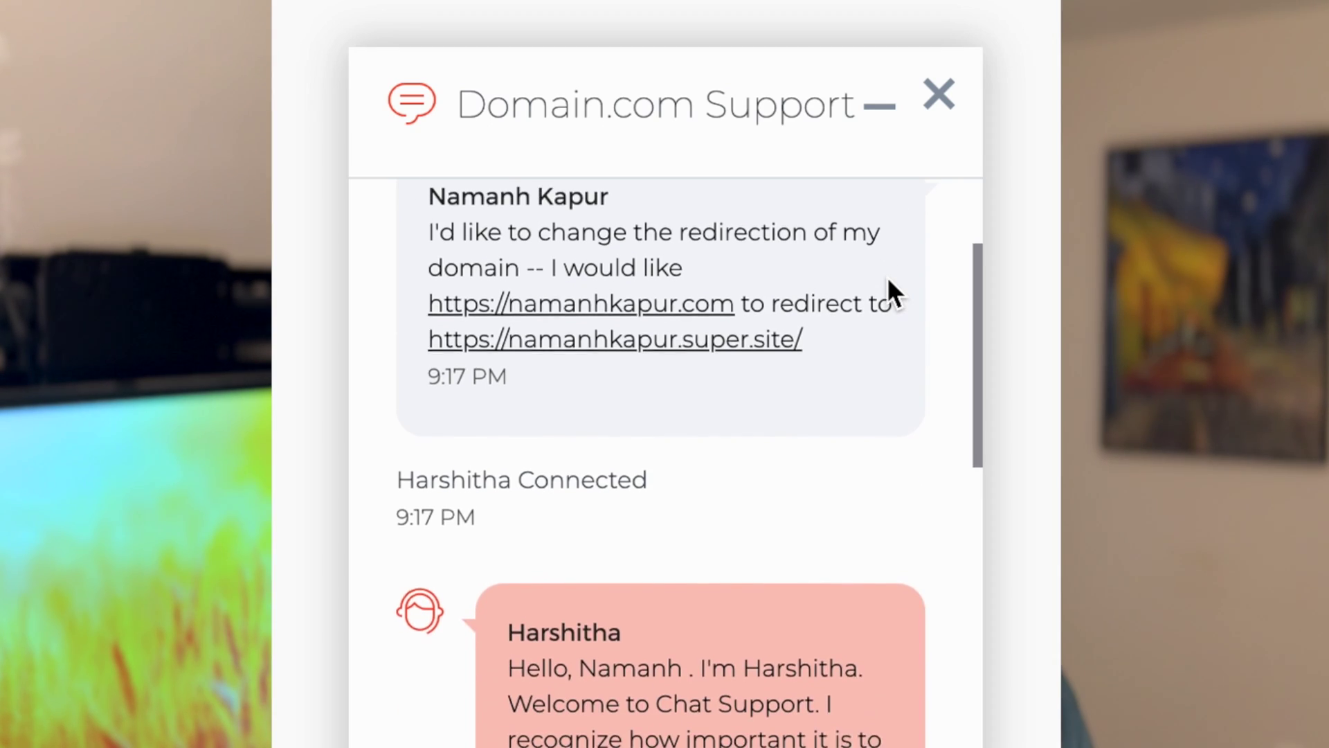
pyautogui.scroll(-5, 890, 291)
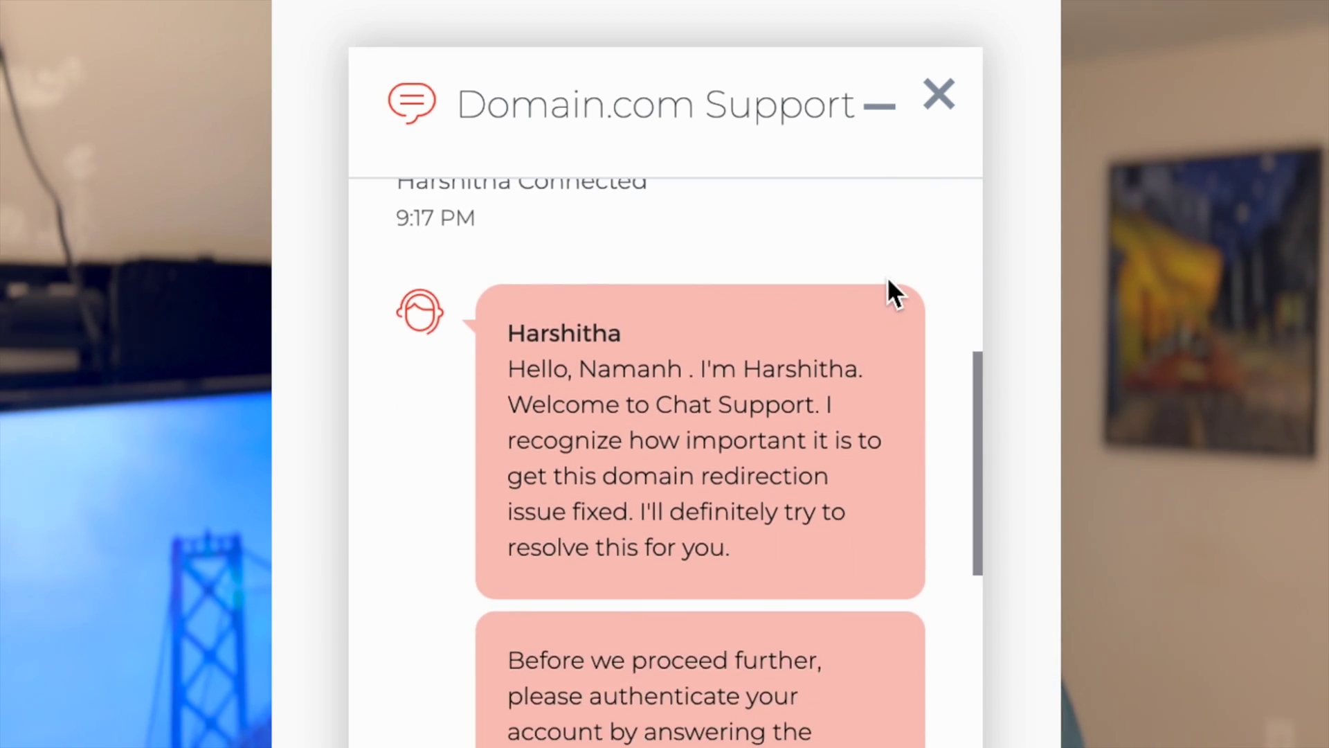
pyautogui.scroll(-3, 888, 280)
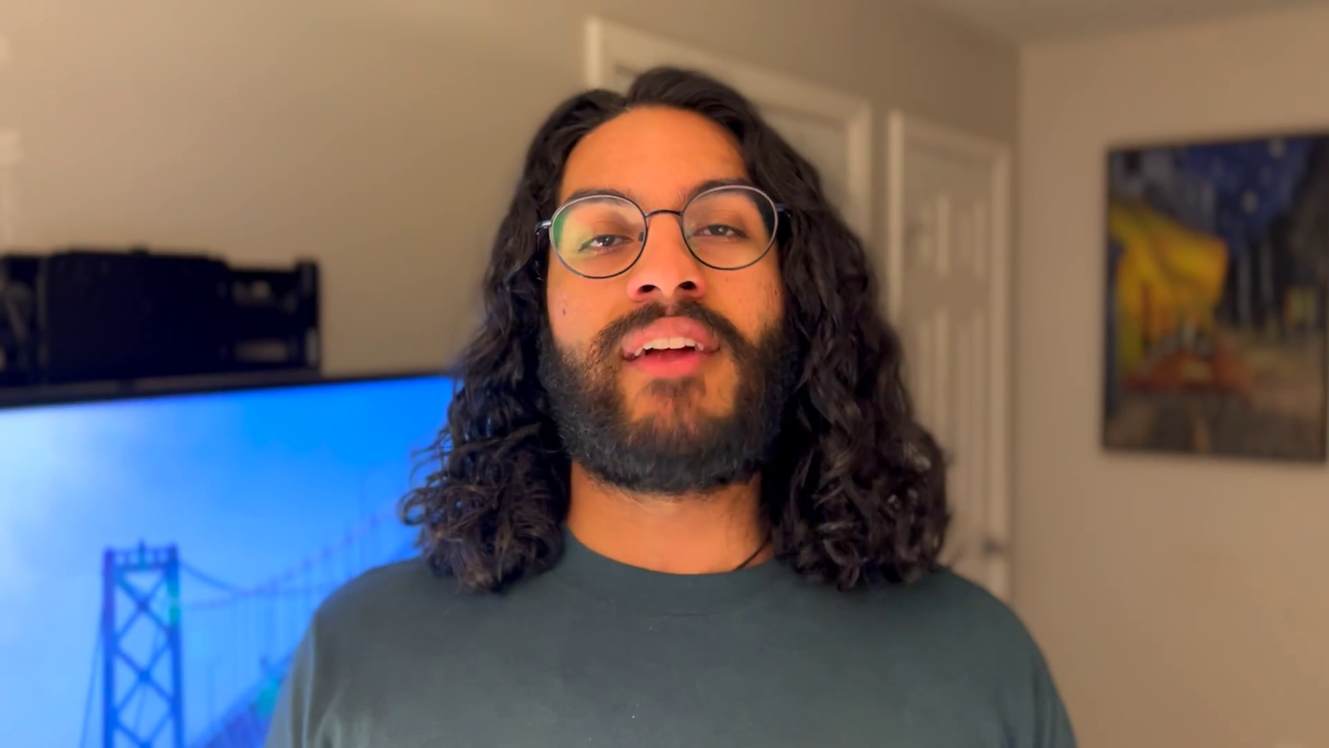